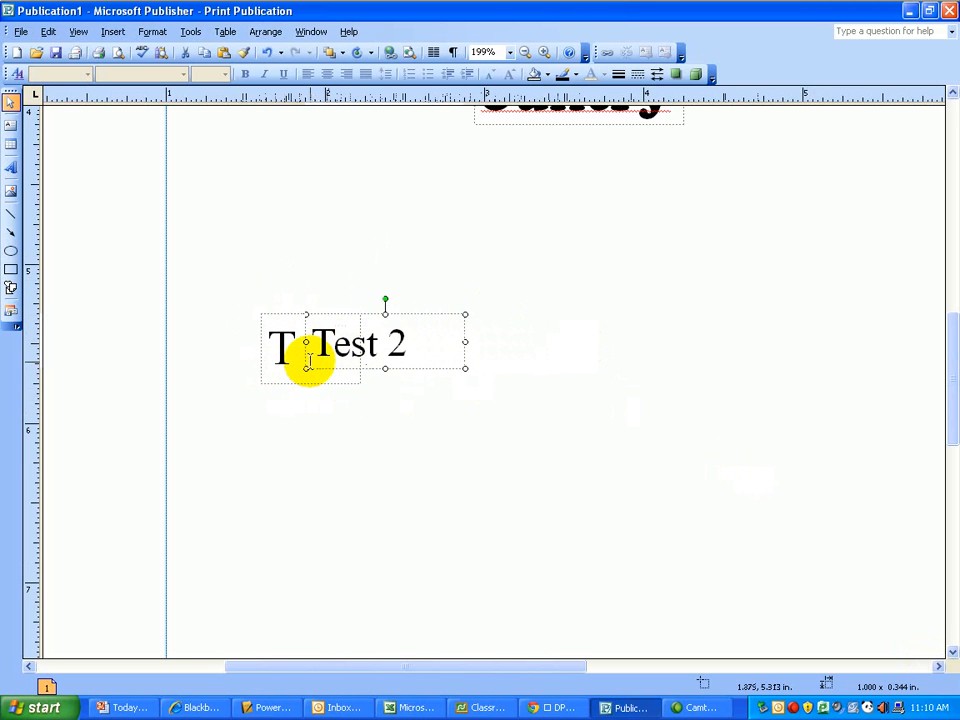
Step: Separate the overlapping Test and Test 2 text boxes so they sit side by side with a gap, Test 2 on the right
drag(403, 317, 551, 314)
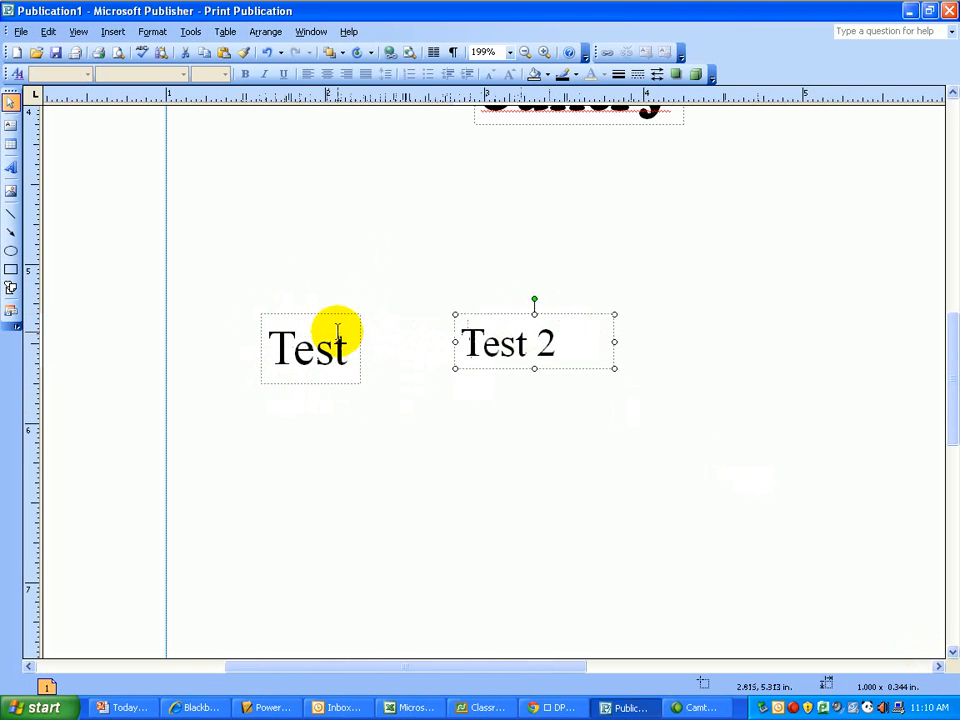
click(337, 330)
drag(336, 315, 495, 316)
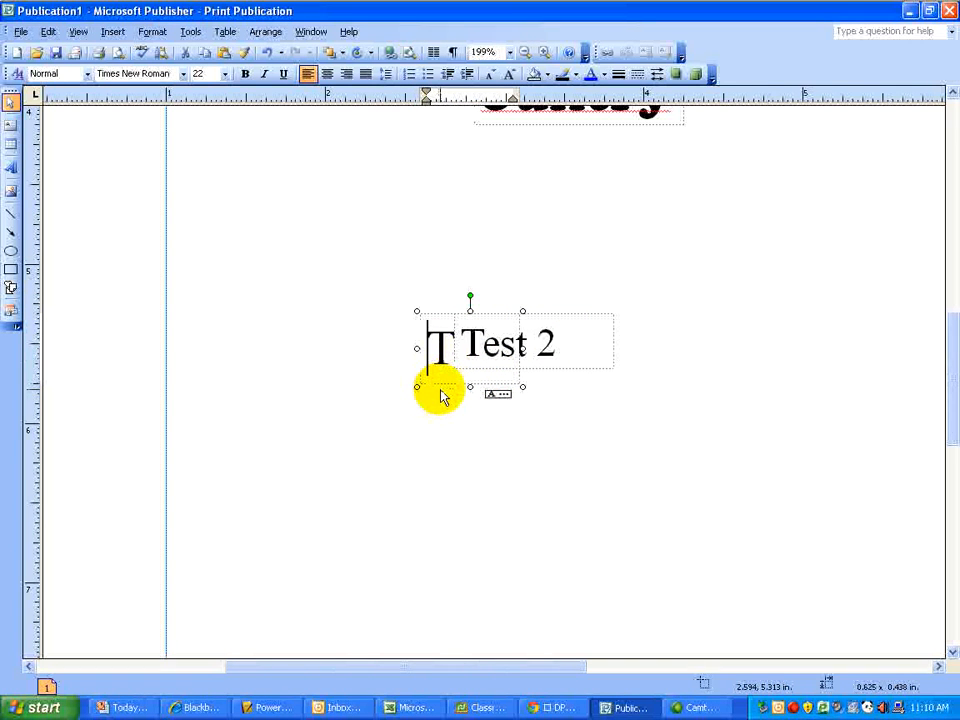
drag(441, 390, 328, 386)
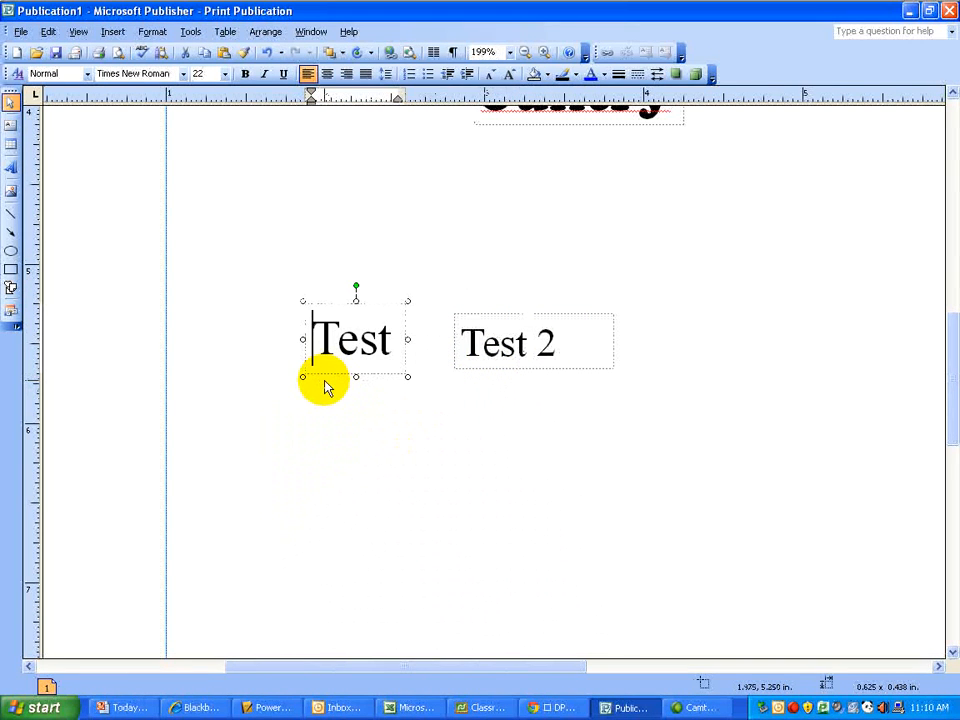
Step: Set the Test 2 text box's wrapping style to None in its layout formatting
right_click(514, 318)
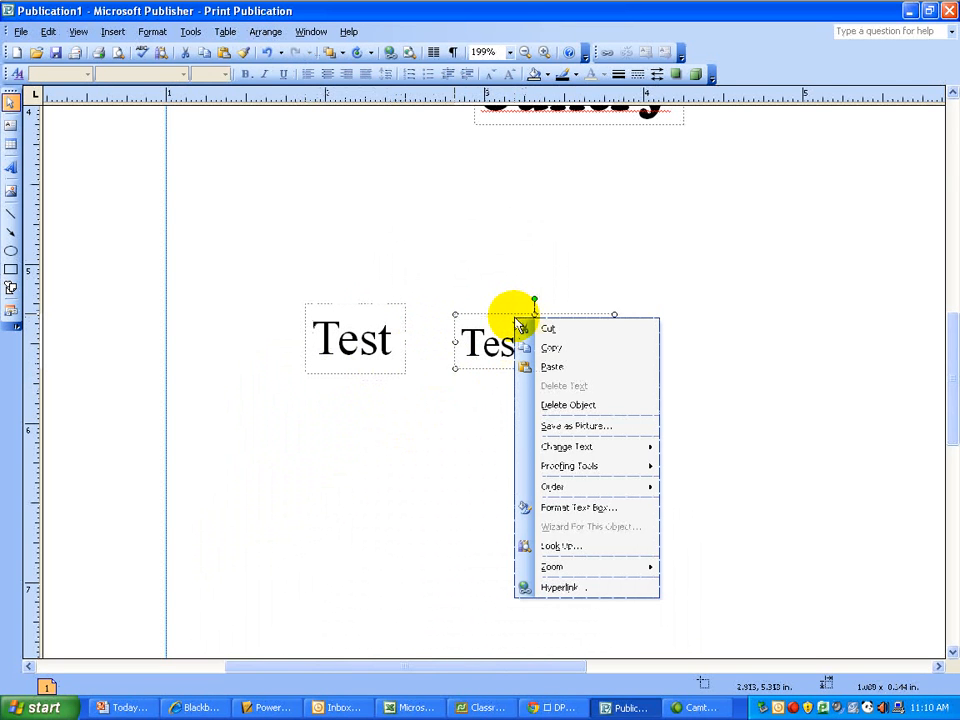
click(603, 510)
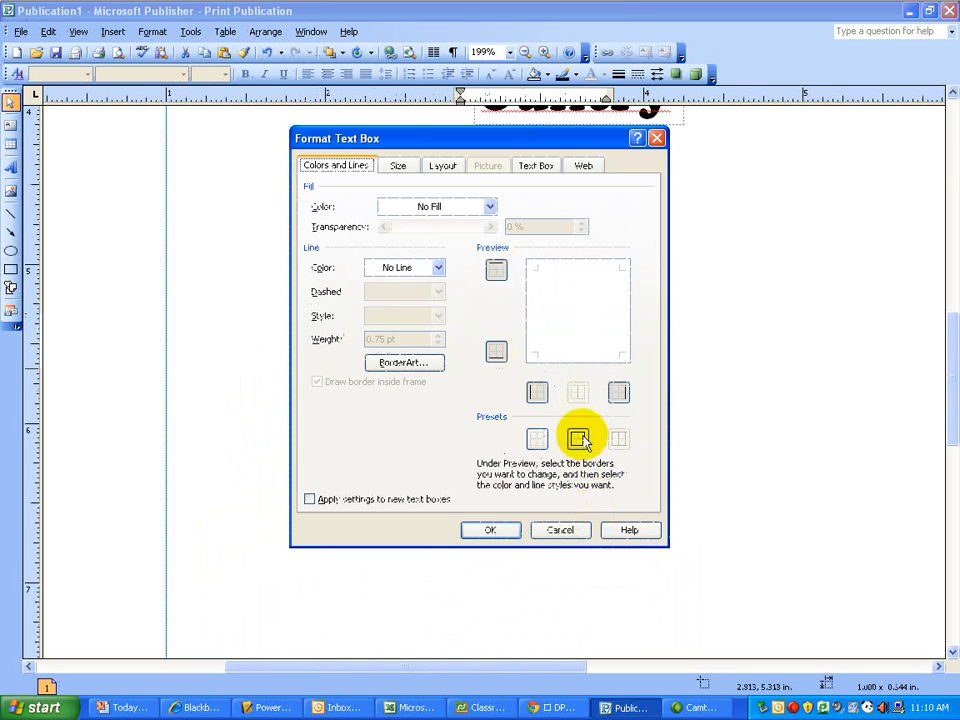
click(455, 167)
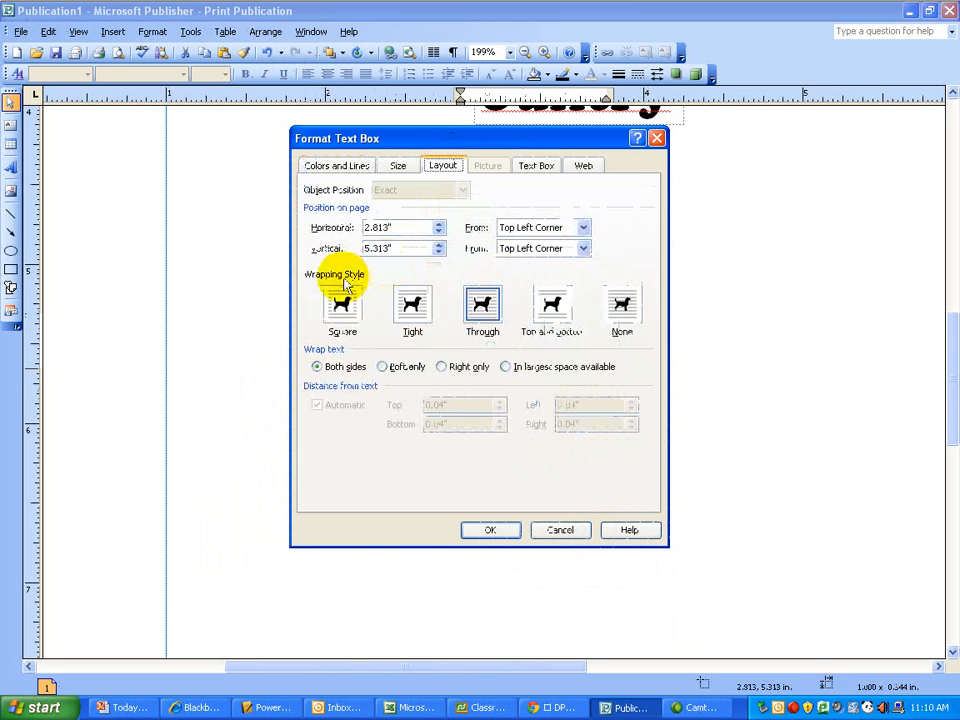
click(630, 306)
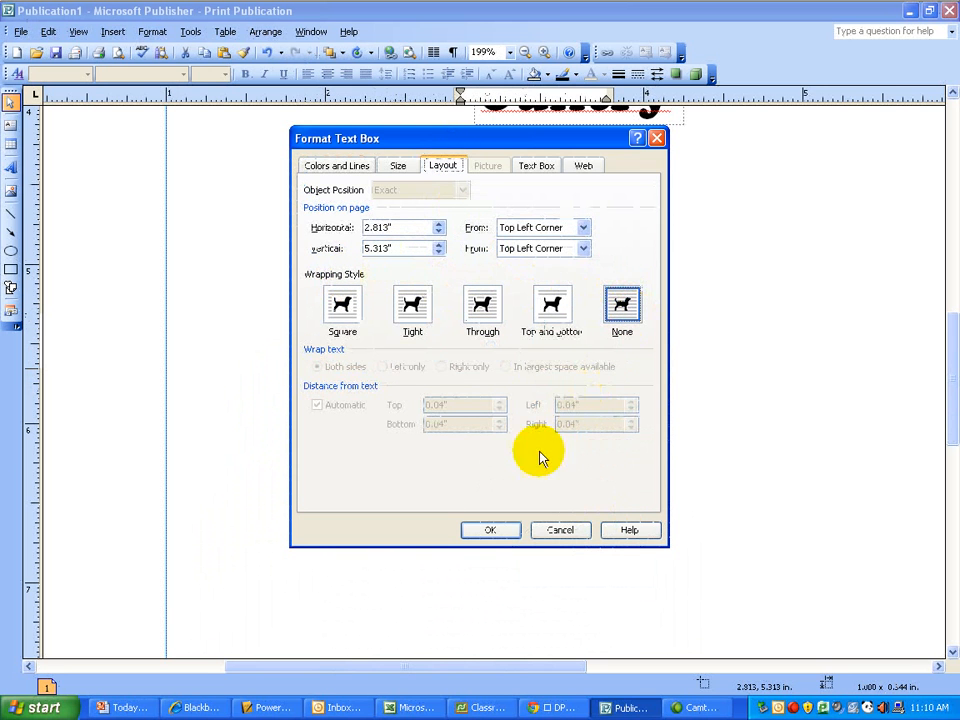
click(490, 530)
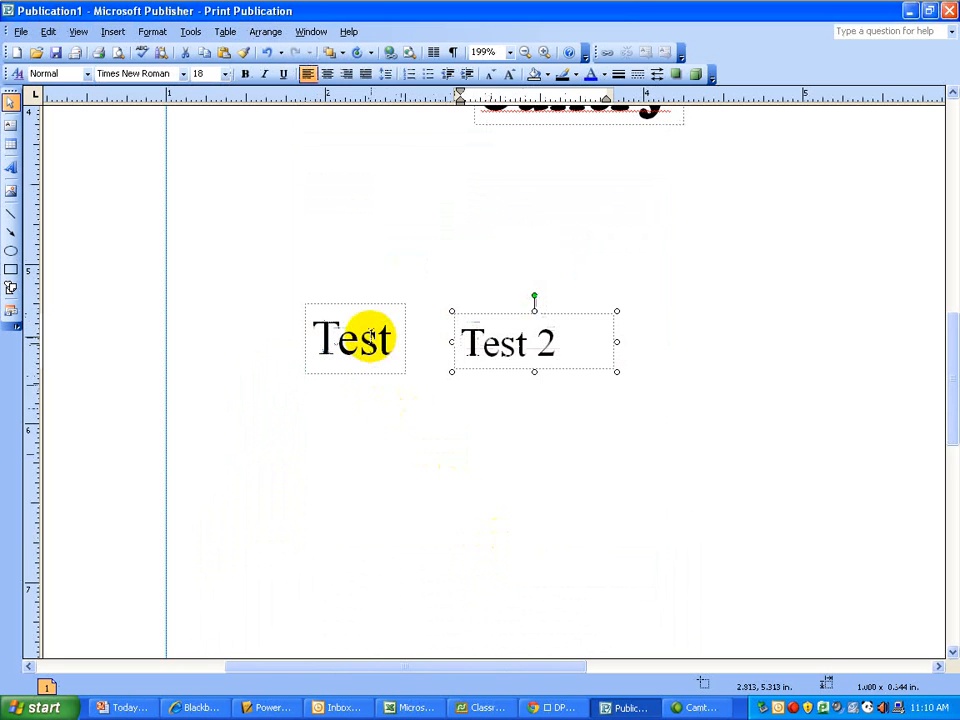
Step: Set the Test text box's wrapping style to None in its layout formatting
right_click(376, 343)
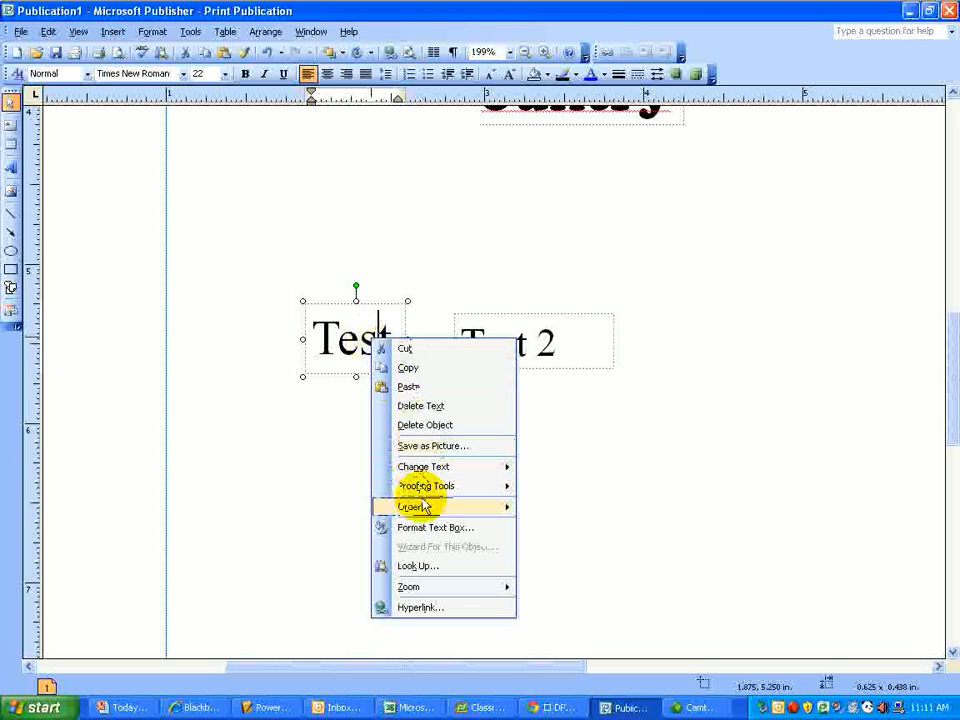
click(430, 528)
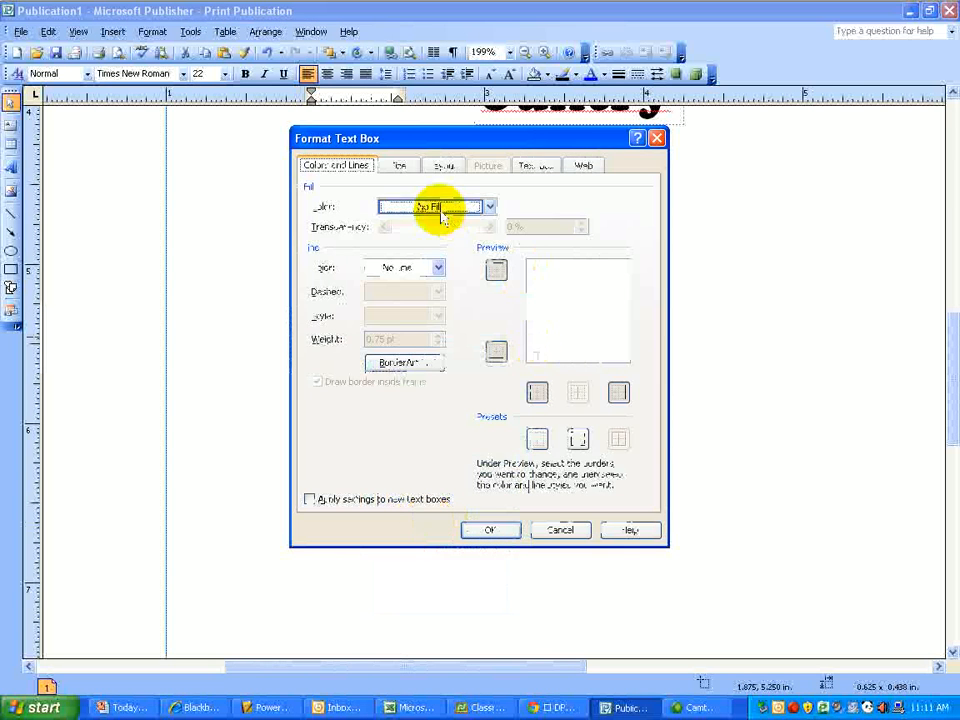
click(440, 170)
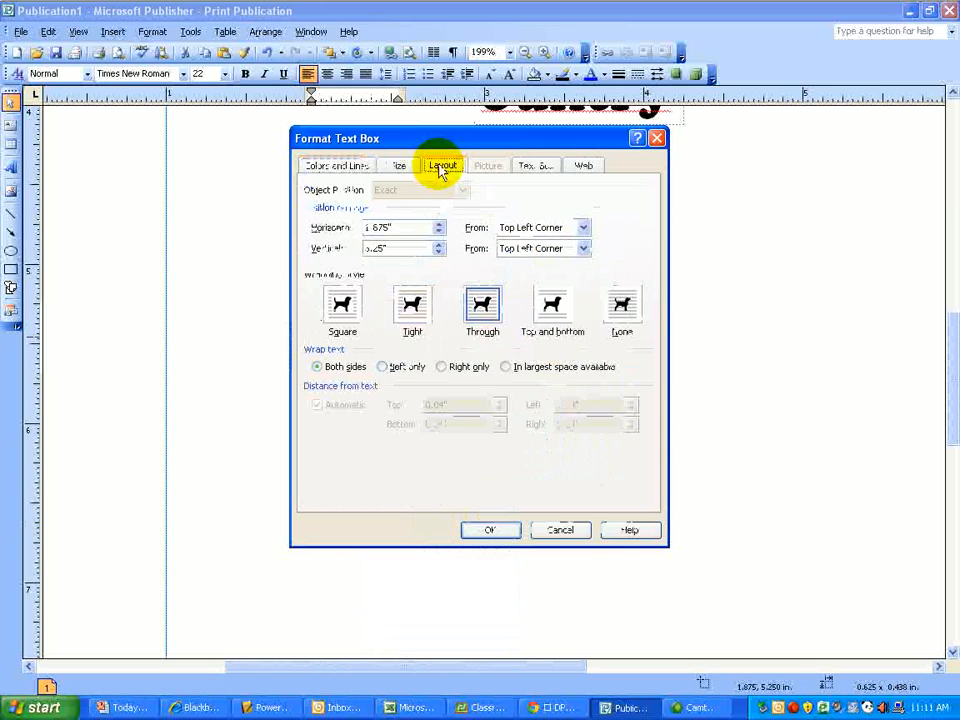
click(637, 312)
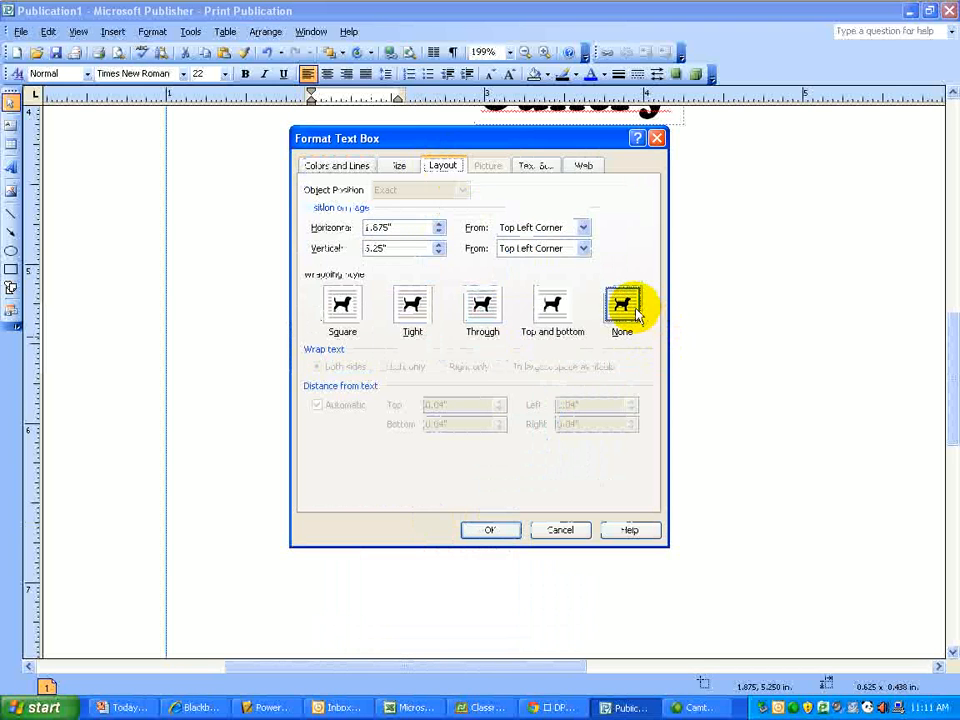
click(494, 533)
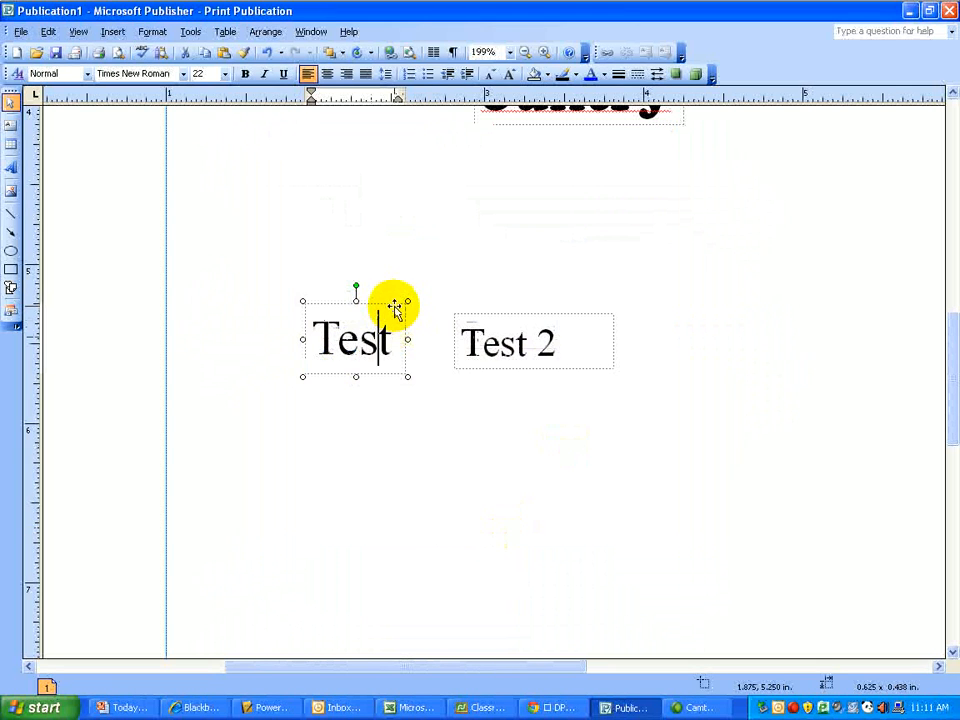
Step: Move the Test text box right so that it overlaps the upper-left part of Test 2, and select its frame
drag(395, 308, 511, 296)
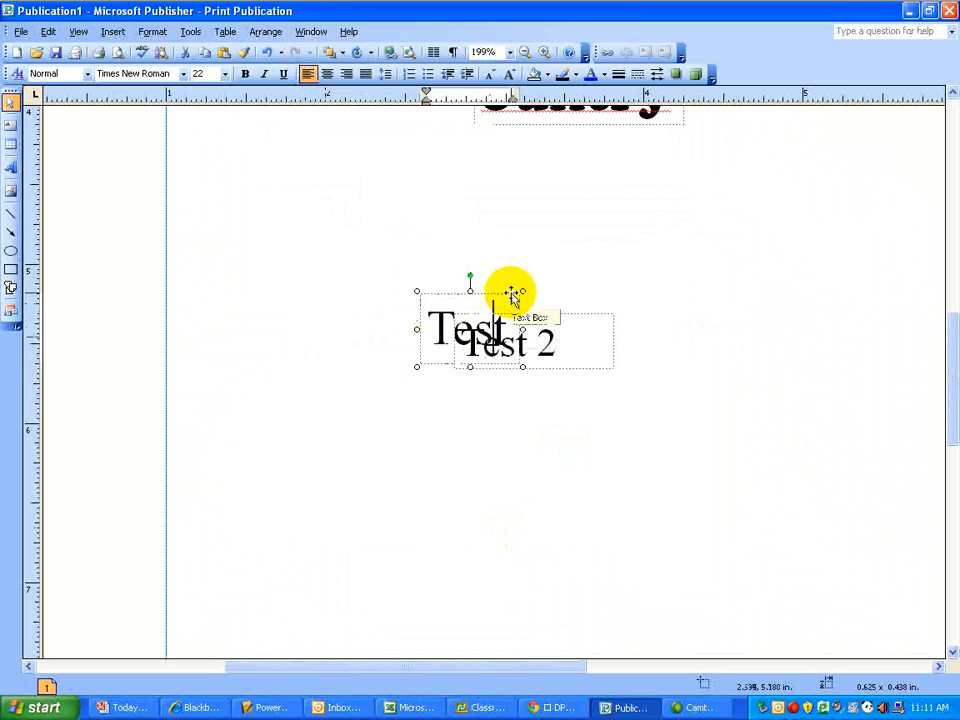
click(511, 296)
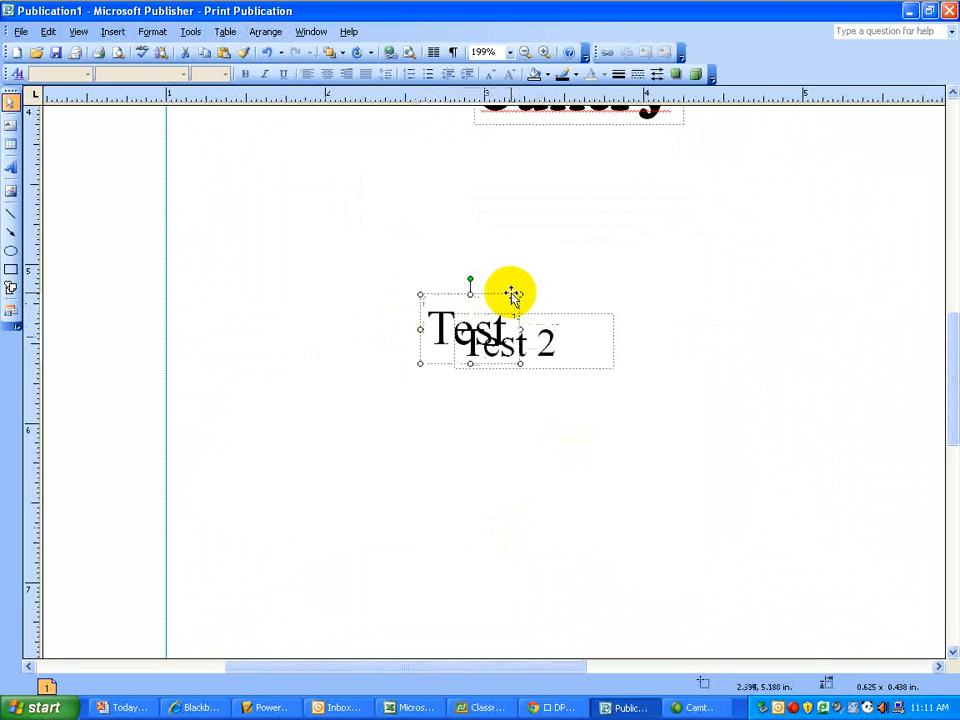
drag(511, 296, 510, 291)
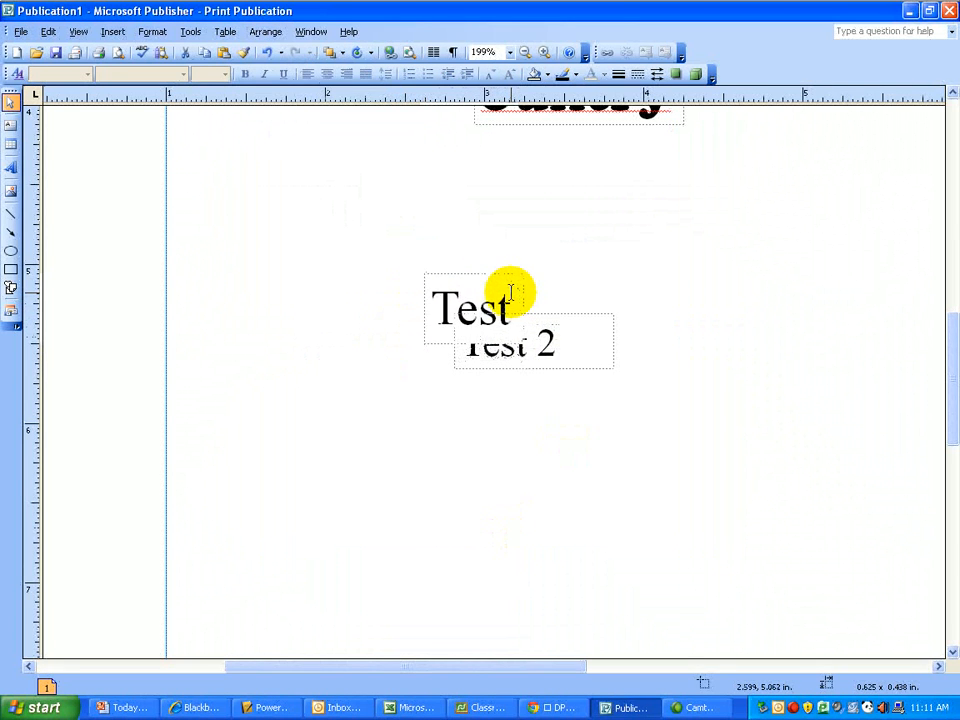
Step: Nudge the Test text box right in small increments until it sits closely above Test 2, at about 2.87, 5.07 in
key(Right)
key(Right)
key(Right)
key(Right)
key(Right)
key(Right)
key(Right)
key(Right)
key(Right)
key(Right)
key(Right)
key(Right)
key(Right)
key(Right)
key(Right)
key(Right)
key(Right)
key(Right)
key(Right)
key(Right)
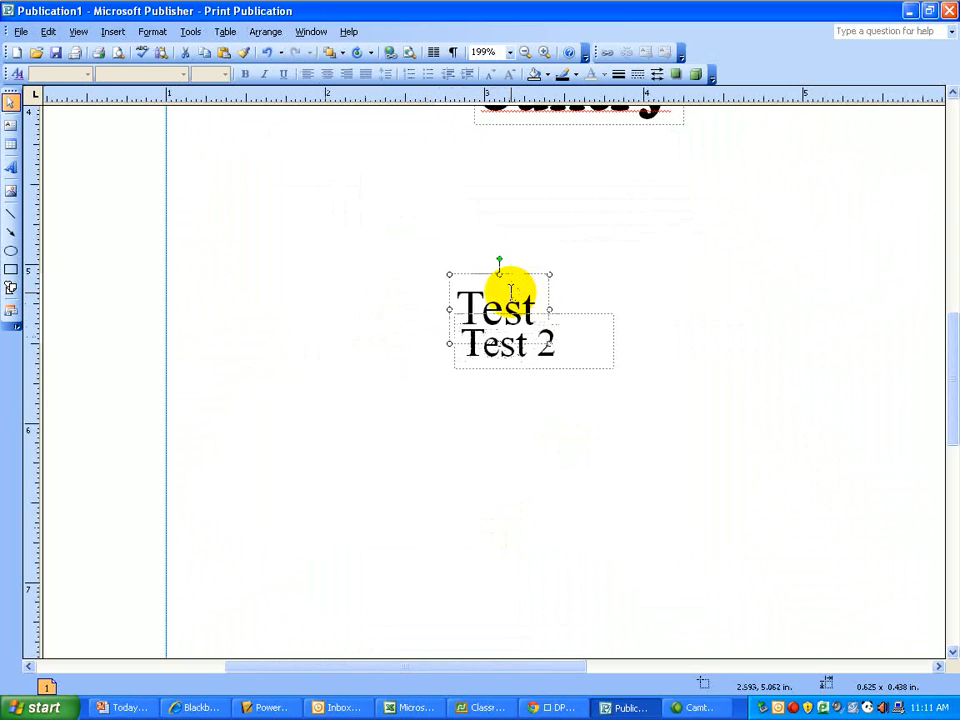
key(Right)
key(Right)
key(Right)
key(Right)
key(Right)
key(Right)
key(Right)
key(Right)
key(Right)
key(Right)
key(Right)
key(Right)
key(Right)
key(Right)
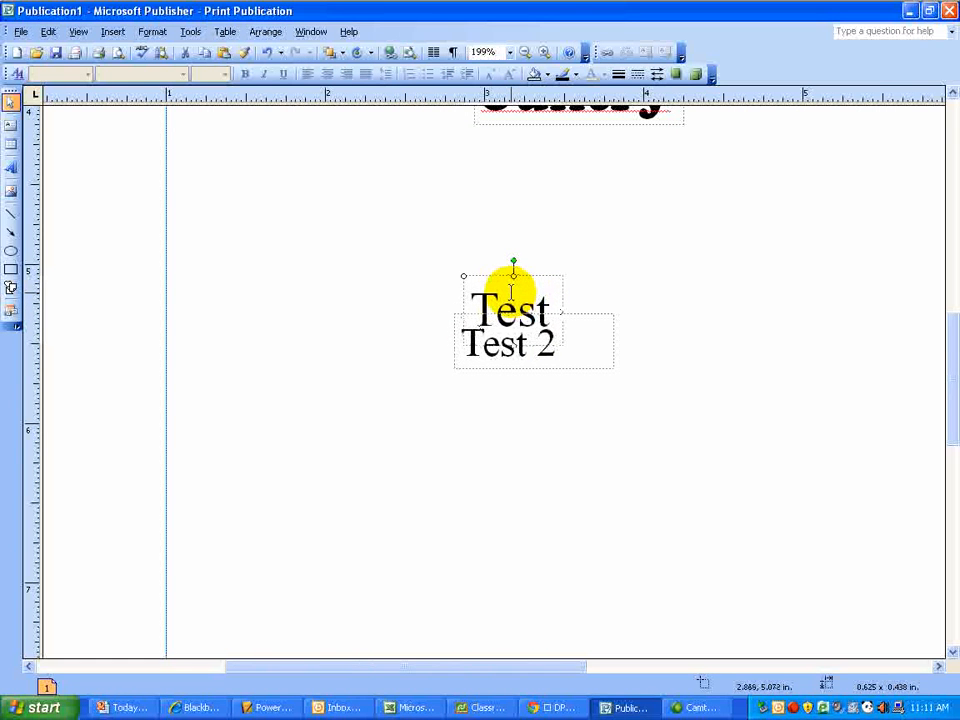
Step: Select the Test and Test 2 text boxes together and move them out of the way to the page's lower right area
scroll(433, 290, down, 2)
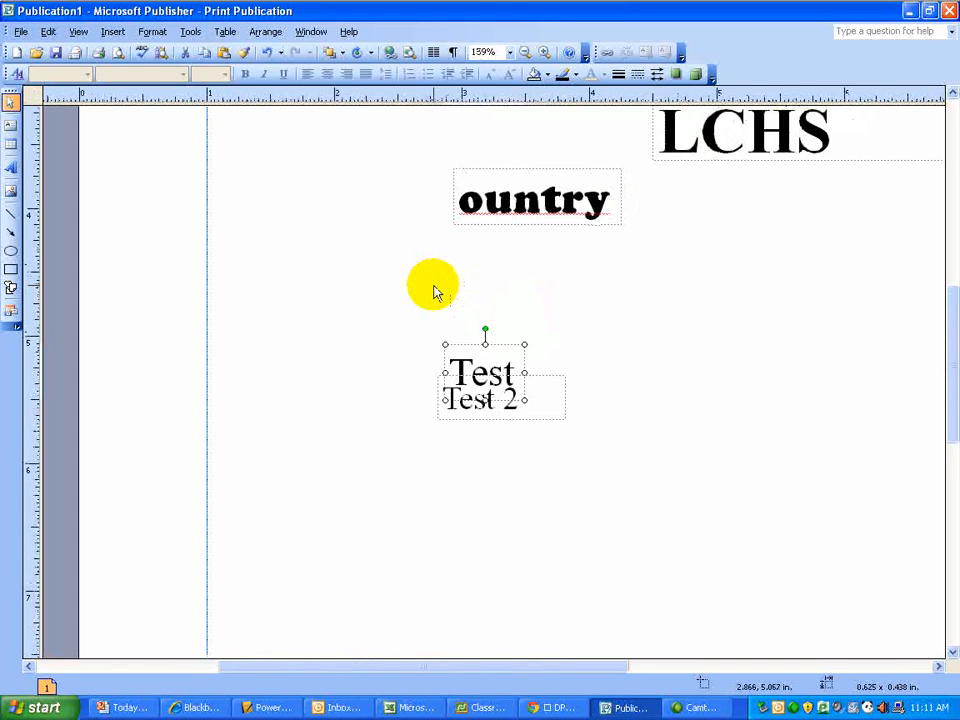
scroll(433, 290, down, 3)
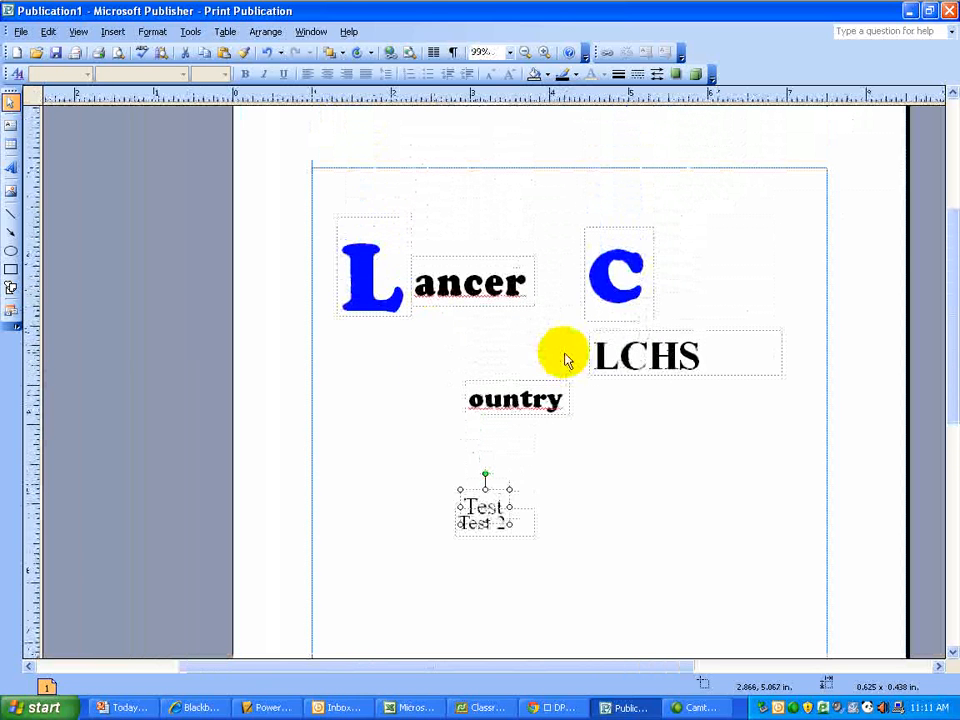
drag(407, 454, 622, 596)
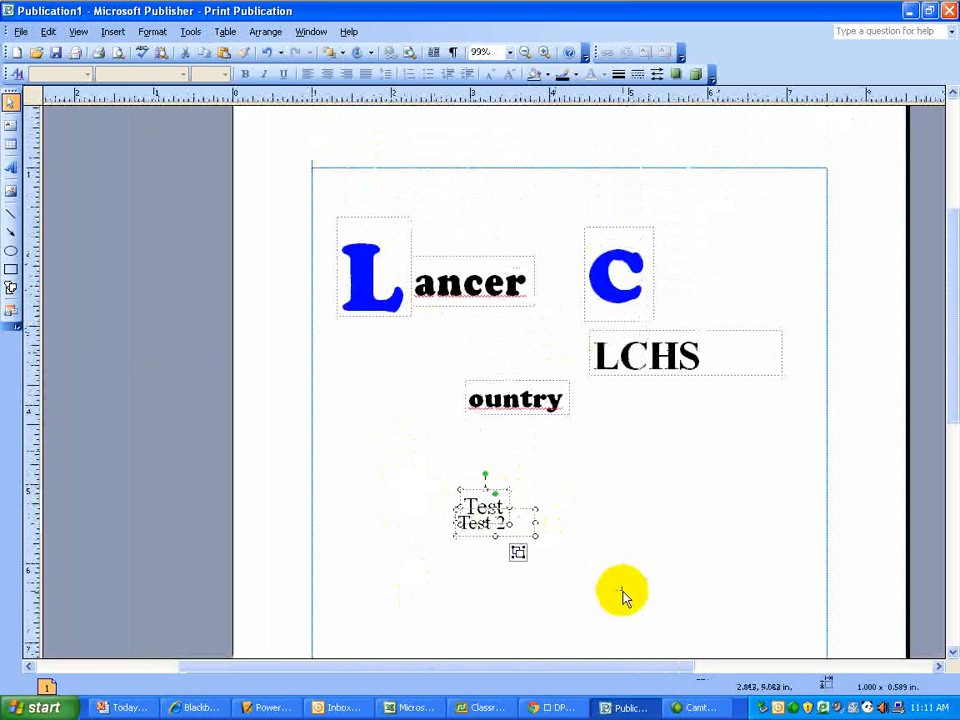
drag(510, 494, 776, 568)
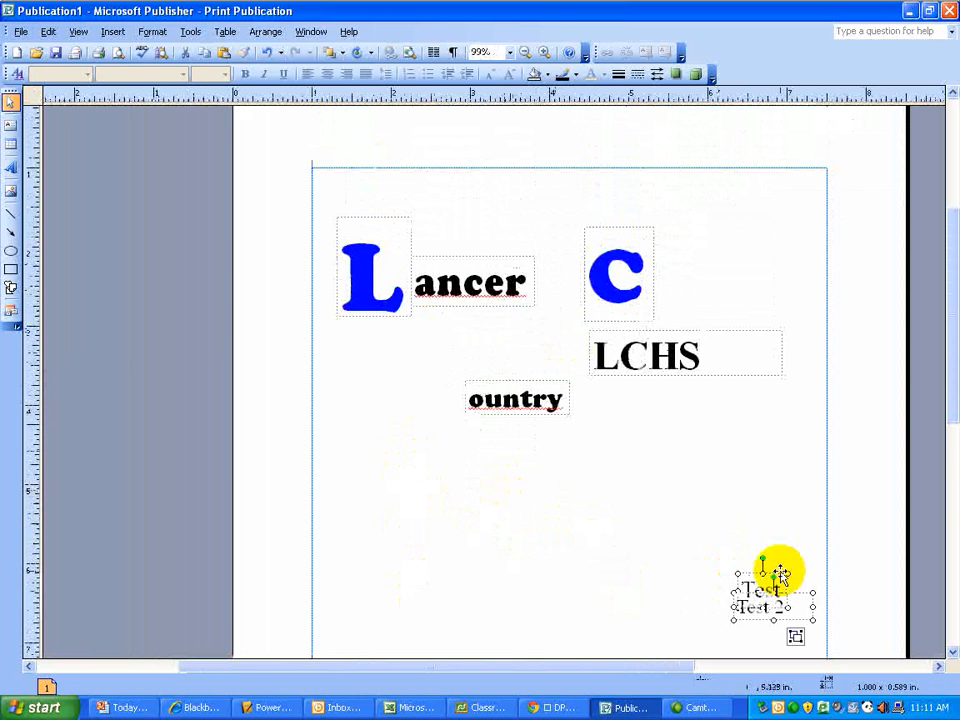
click(600, 495)
Step: Move the blue L text box over the start of "ancer" and nudge it to about 1.93, 1.61 in
scroll(551, 478, up, 2)
scroll(551, 478, up, 1)
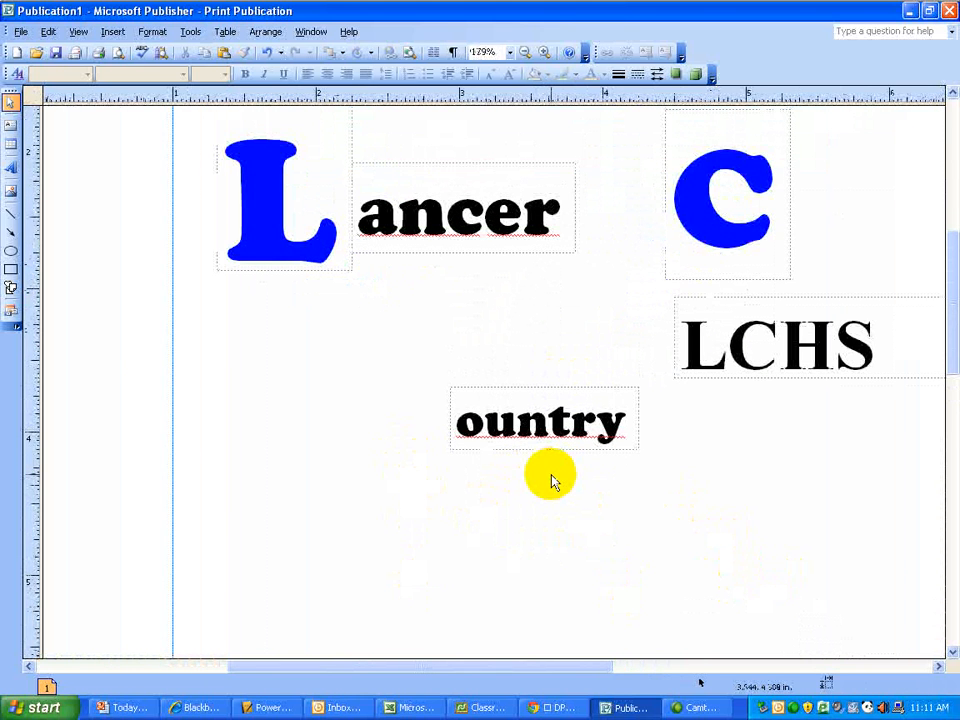
scroll(551, 478, up, 3)
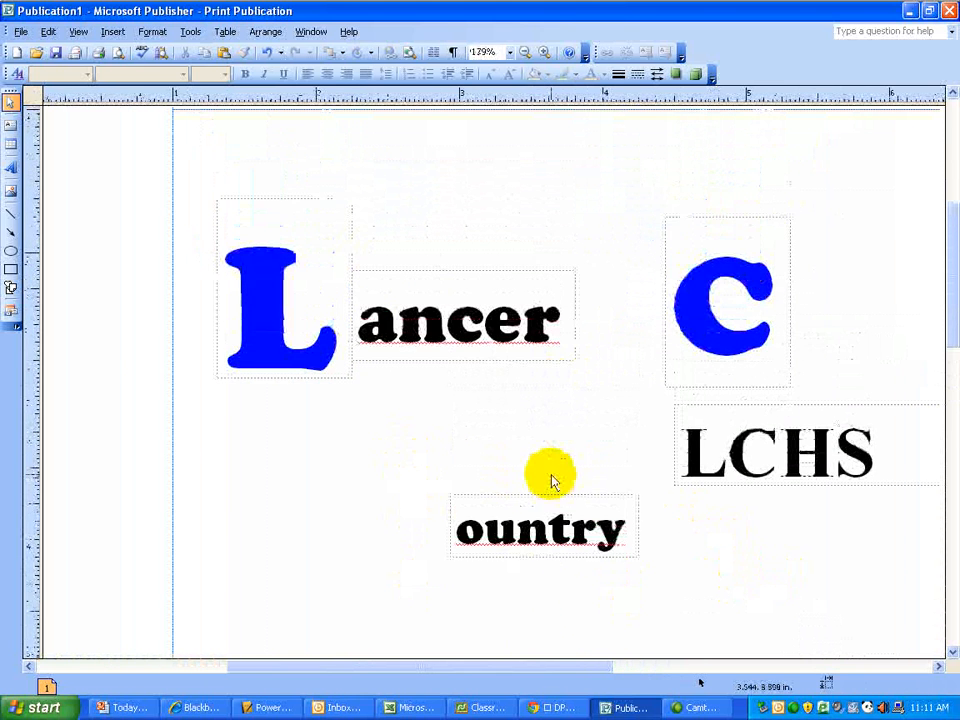
drag(544, 664, 578, 664)
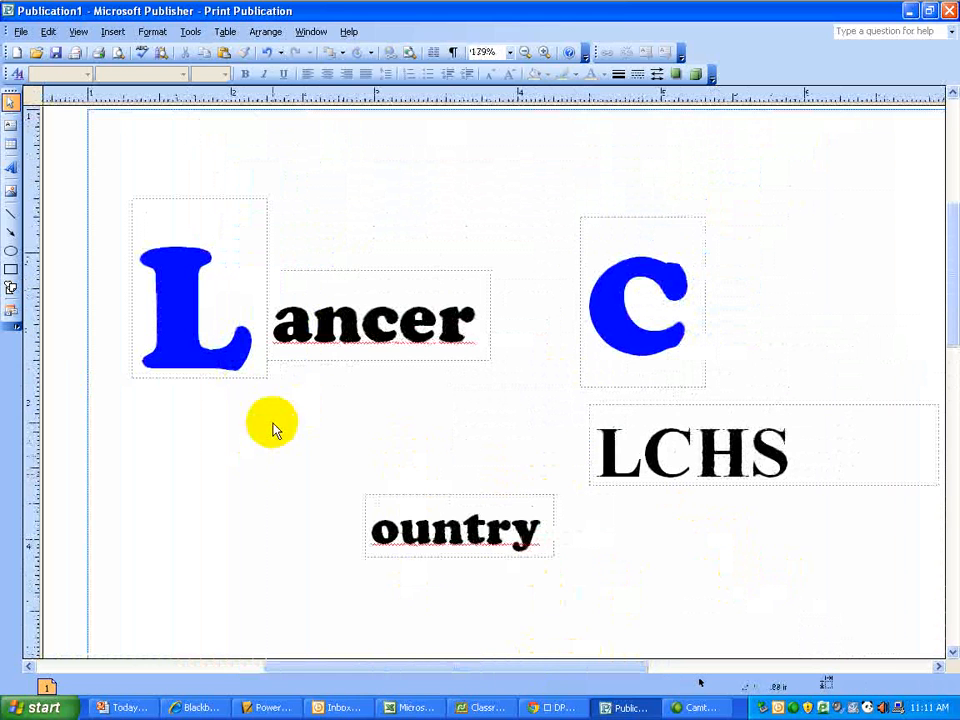
click(226, 200)
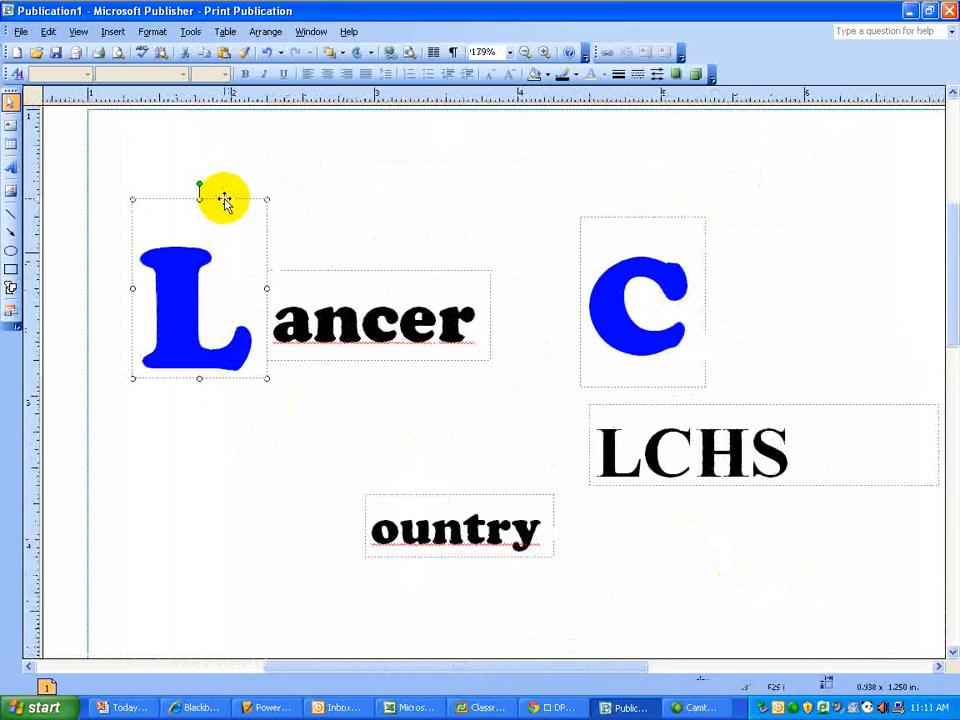
drag(226, 200, 330, 200)
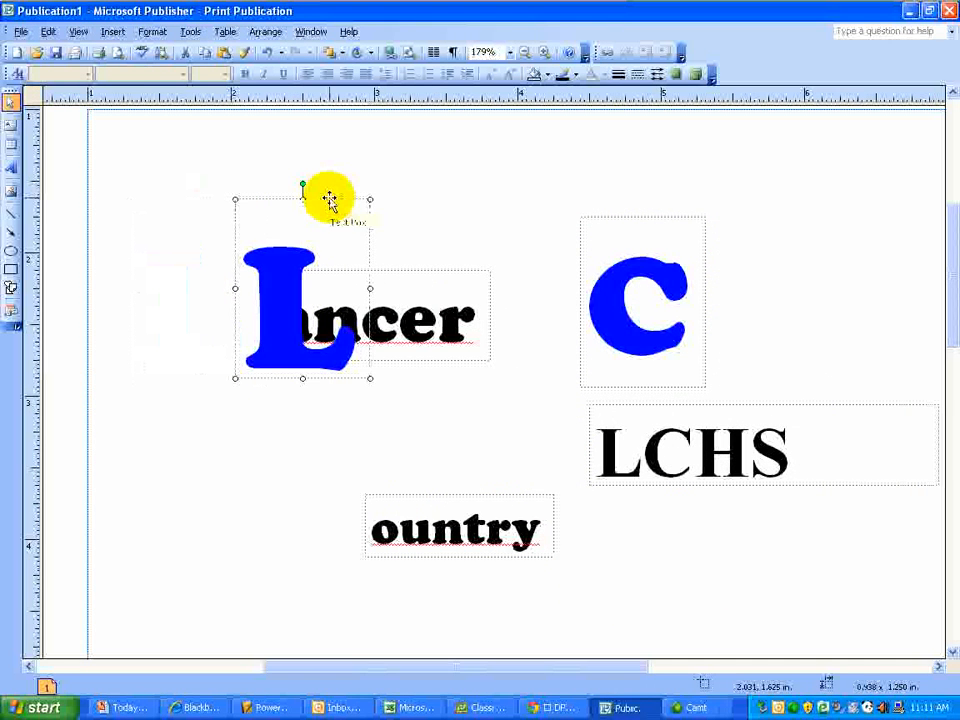
key(Left)
key(Left)
key(Left)
key(Left)
key(Left)
key(Left)
key(Left)
key(Left)
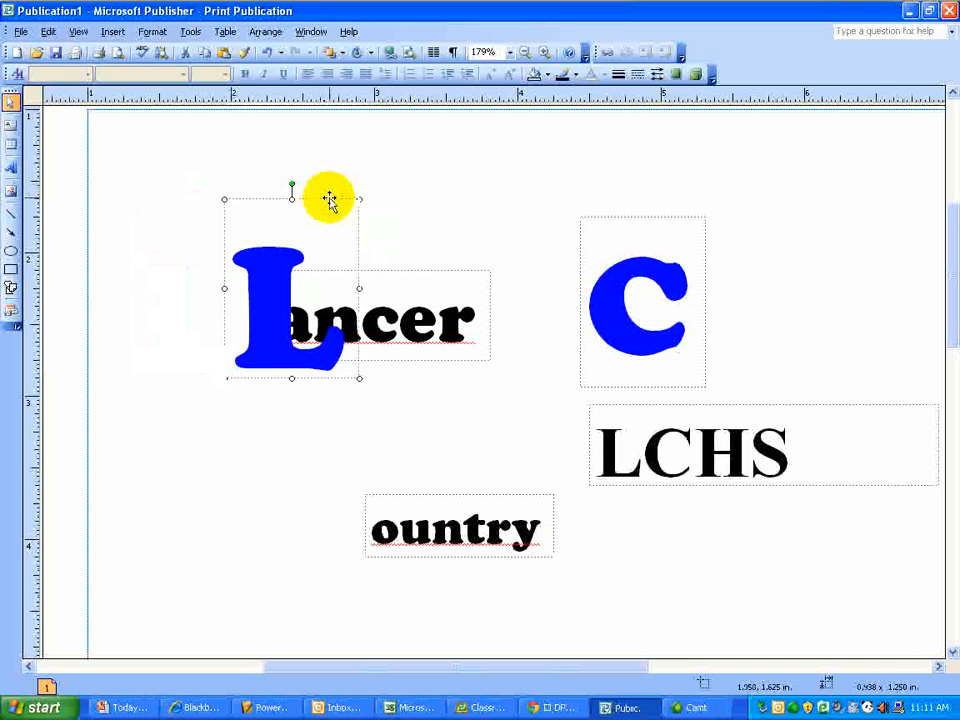
key(Up)
key(Left)
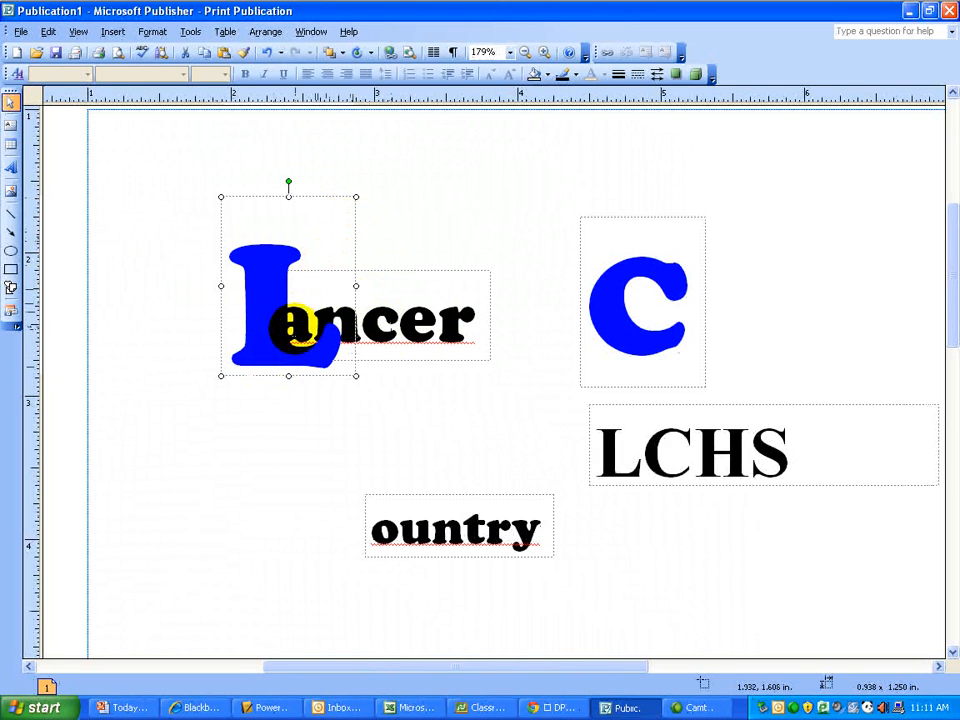
Step: Send the blue L text box to the back, behind the "ancer" text
right_click(318, 199)
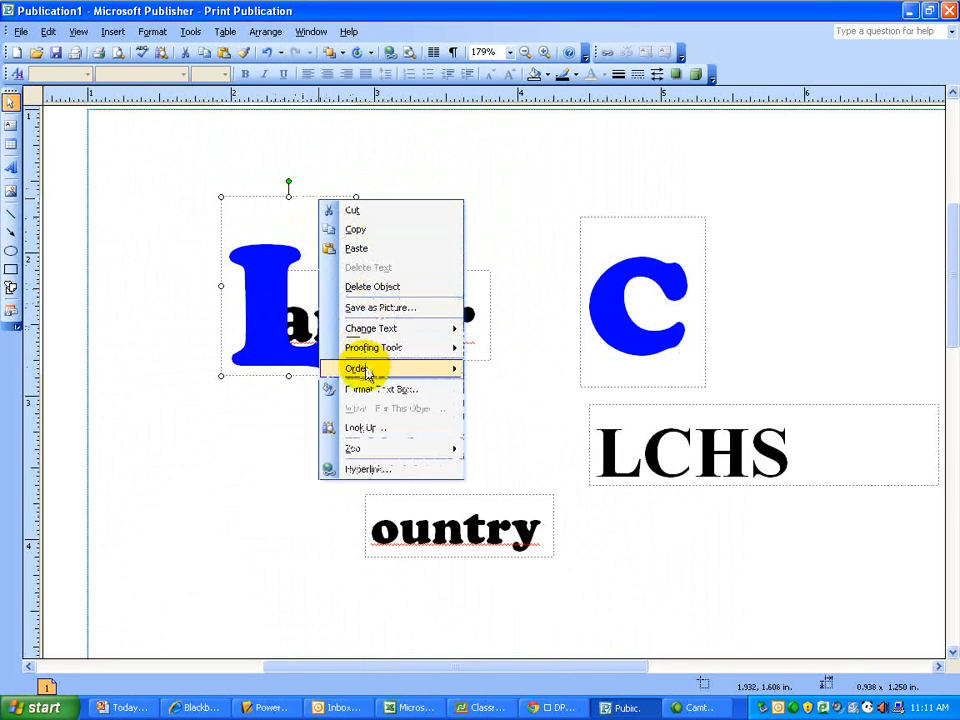
mouse_move(367, 372)
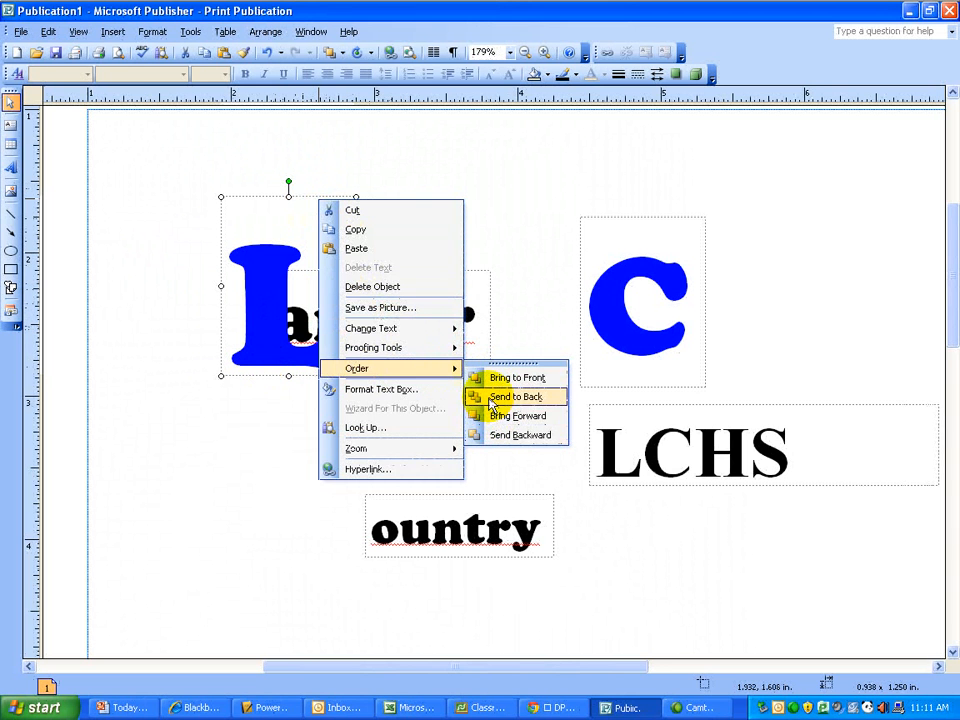
click(491, 399)
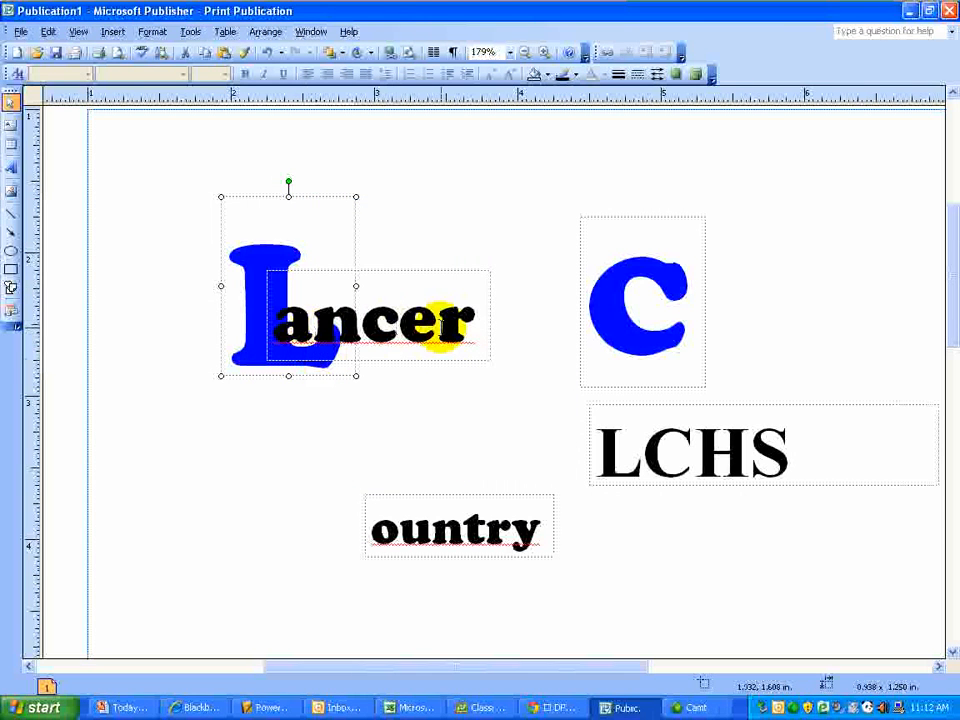
Step: Nudge the "ancer" text box left and up over the blue L to about 2.21, 2.04 in
click(308, 278)
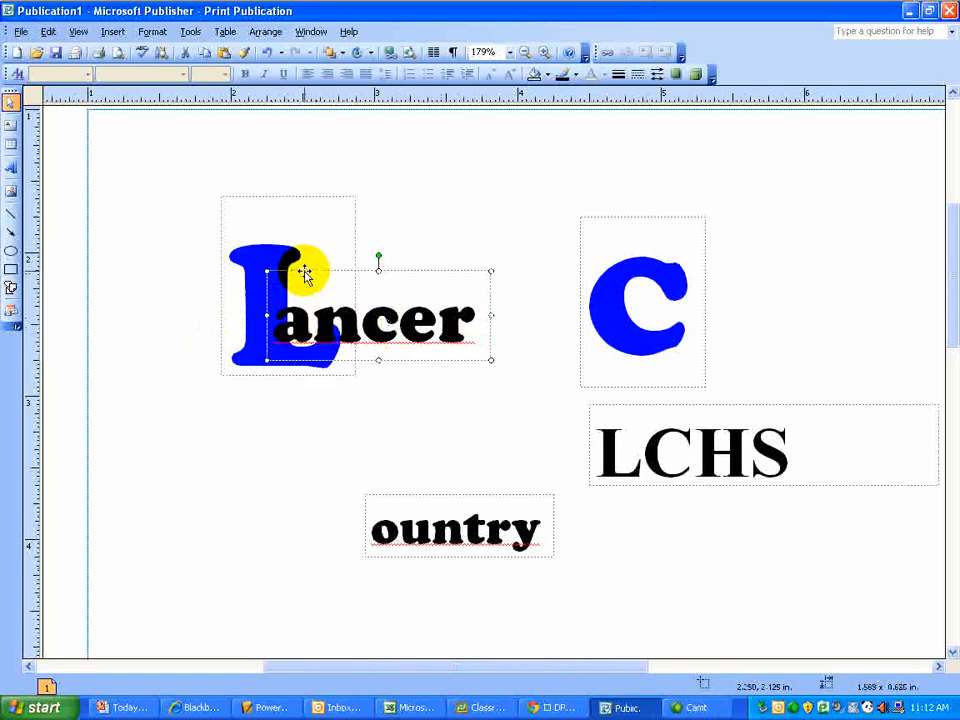
key(Left)
key(Left)
key(Left)
key(Left)
key(Left)
key(Left)
key(Left)
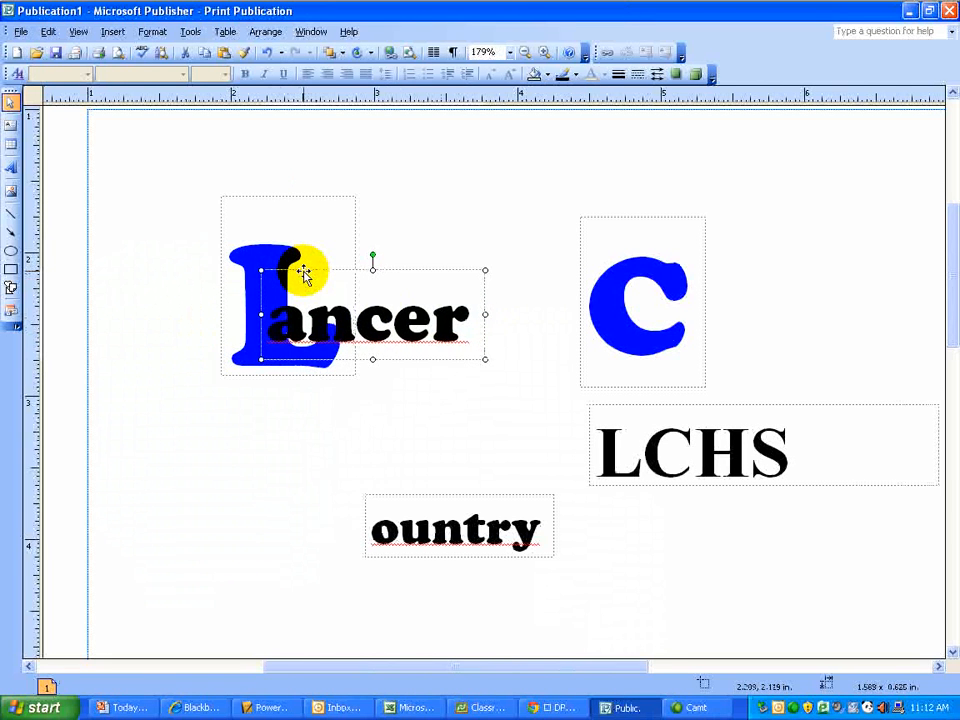
key(Up)
key(Up)
key(Up)
key(Up)
key(Up)
key(Up)
key(Up)
key(Up)
key(Up)
key(Up)
key(Up)
key(Up)
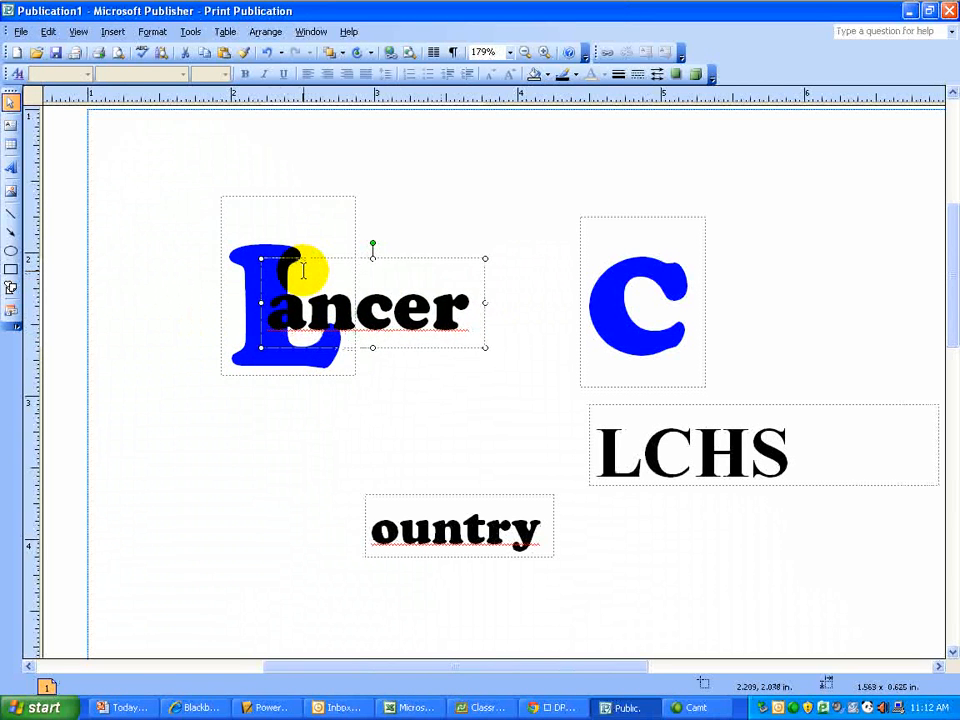
Step: Nudge the "ancer" text box right and up beside the L's stem, to about 2.38, 1.85 in
key(Up)
key(Up)
key(Up)
key(Up)
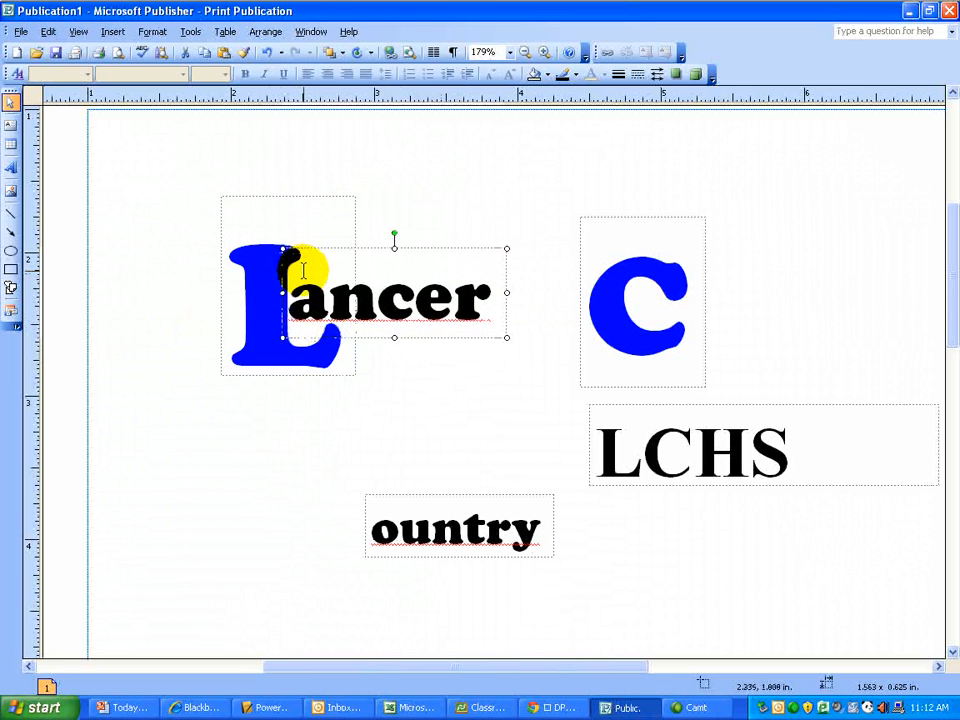
key(Up)
key(Up)
key(Up)
key(Up)
key(Up)
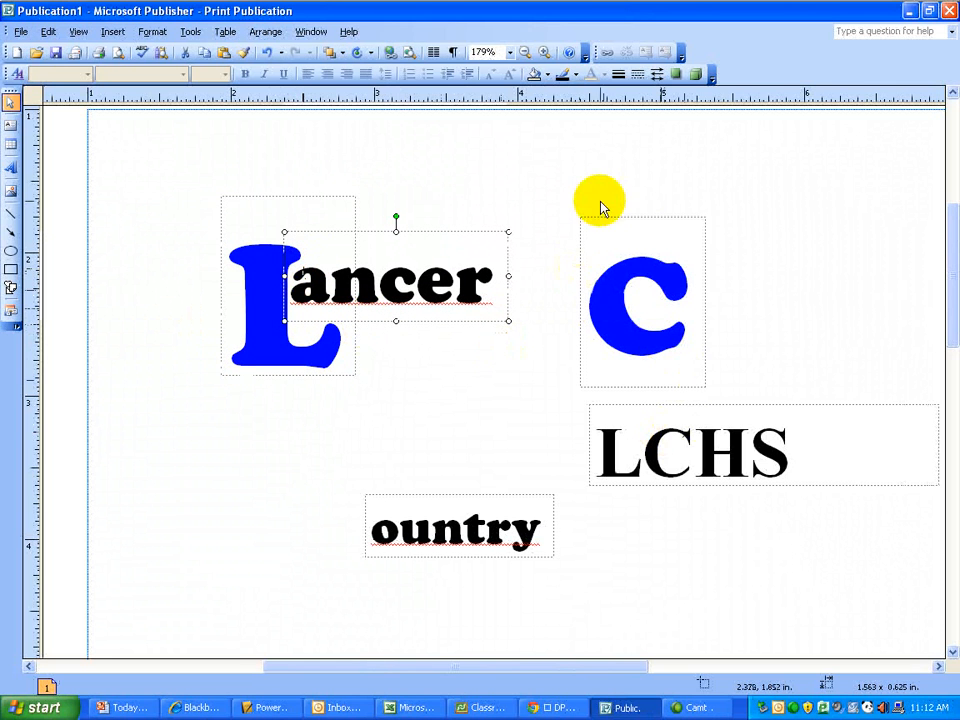
Step: Move the blue C text box over the lower part of the L and nudge it to about 2.19, 2.06 in
click(634, 216)
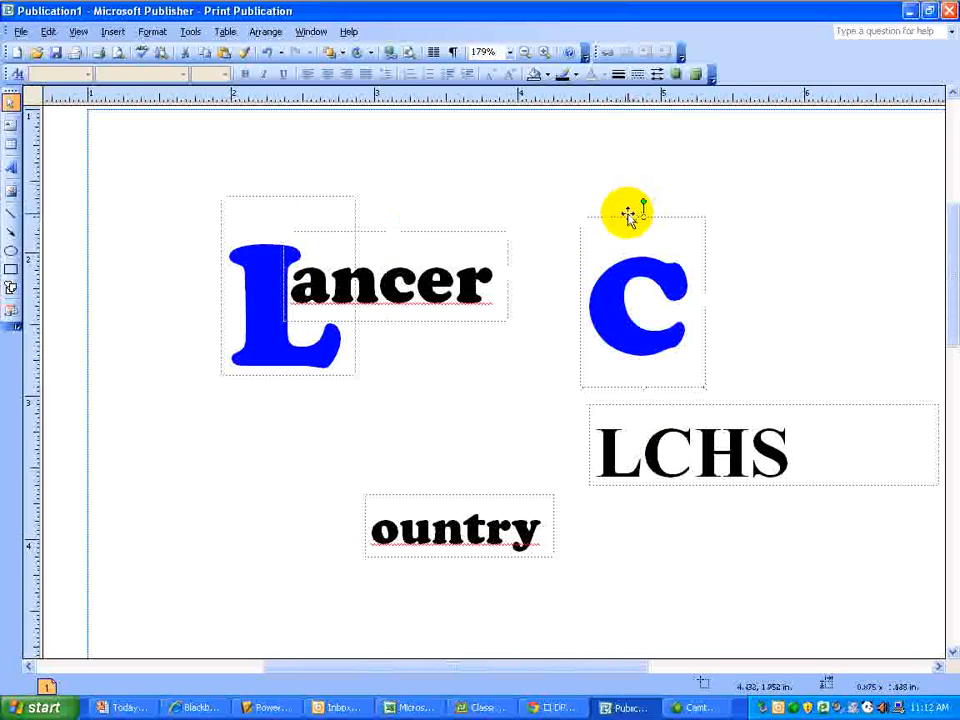
drag(627, 215, 354, 322)
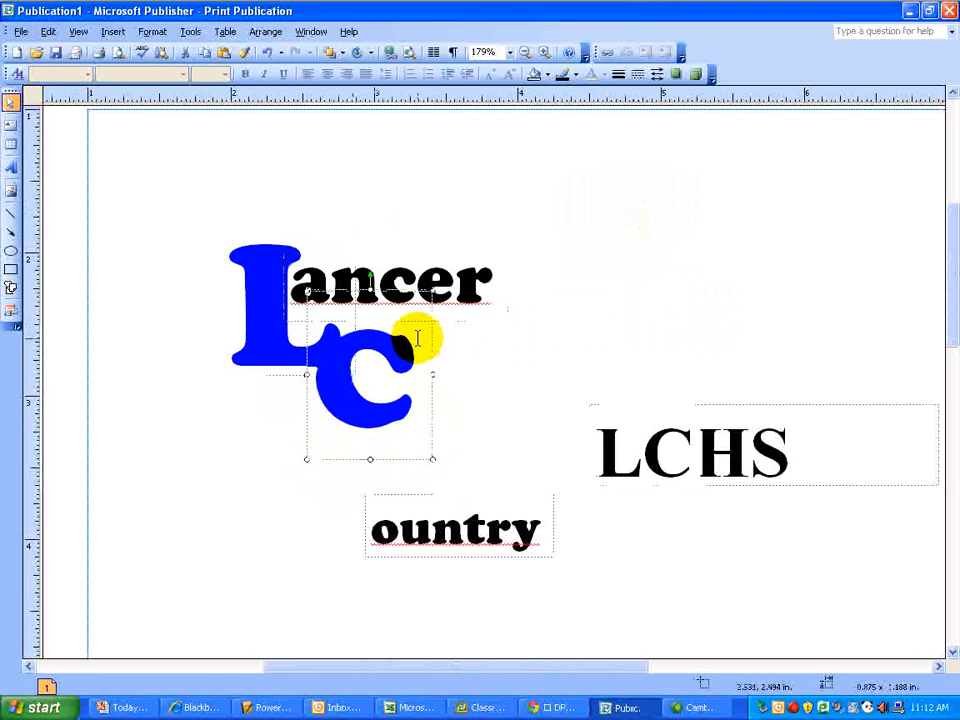
key(Left)
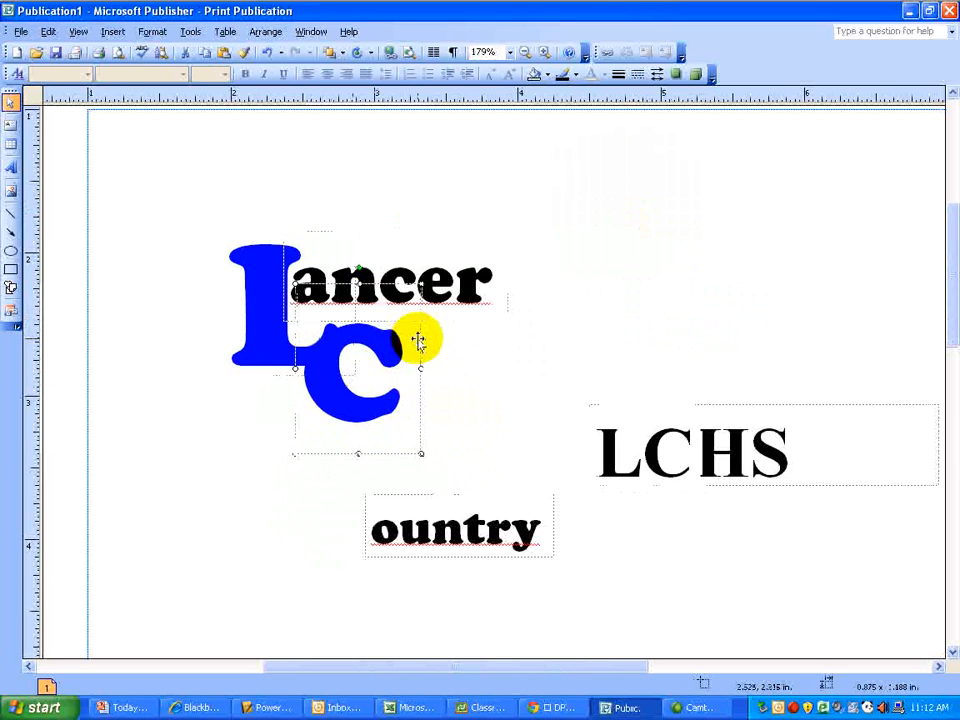
key(Left)
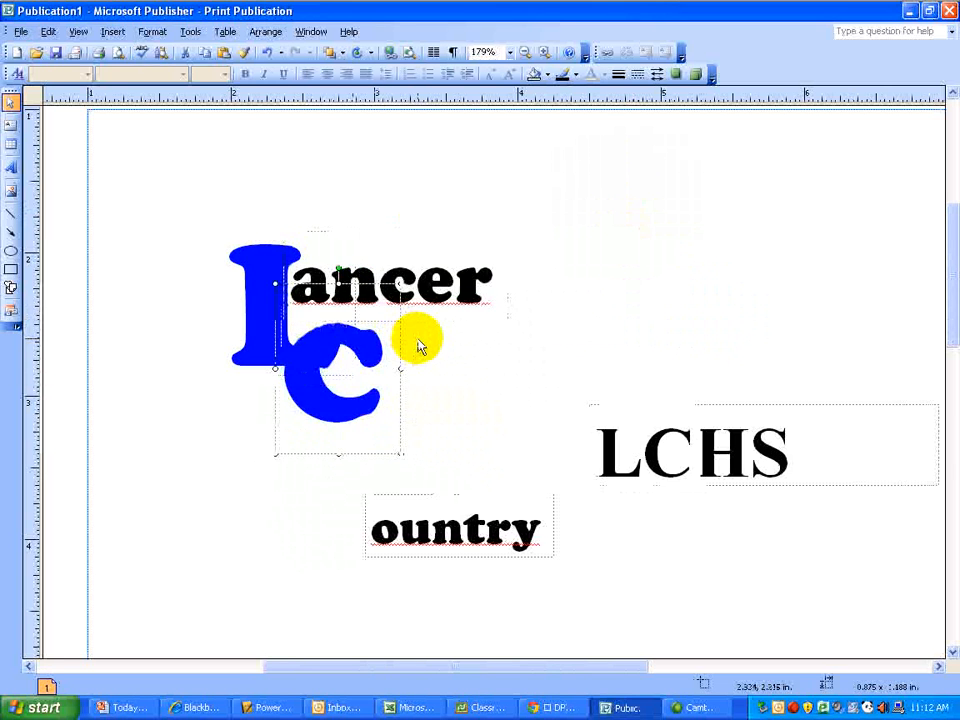
key(Up)
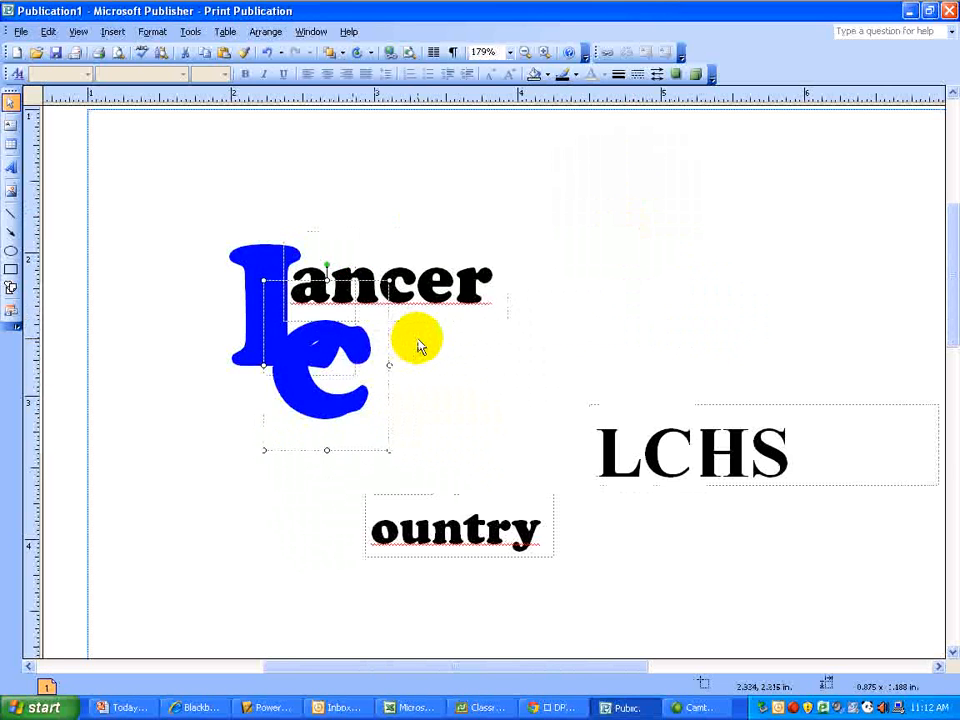
key(Left)
key(Up)
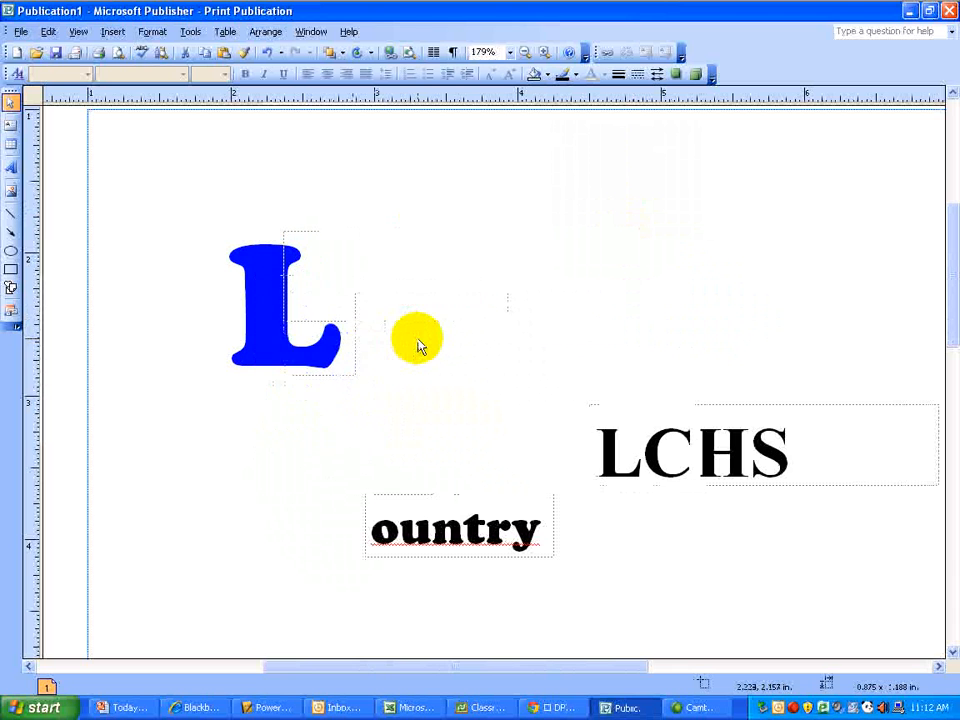
key(Up)
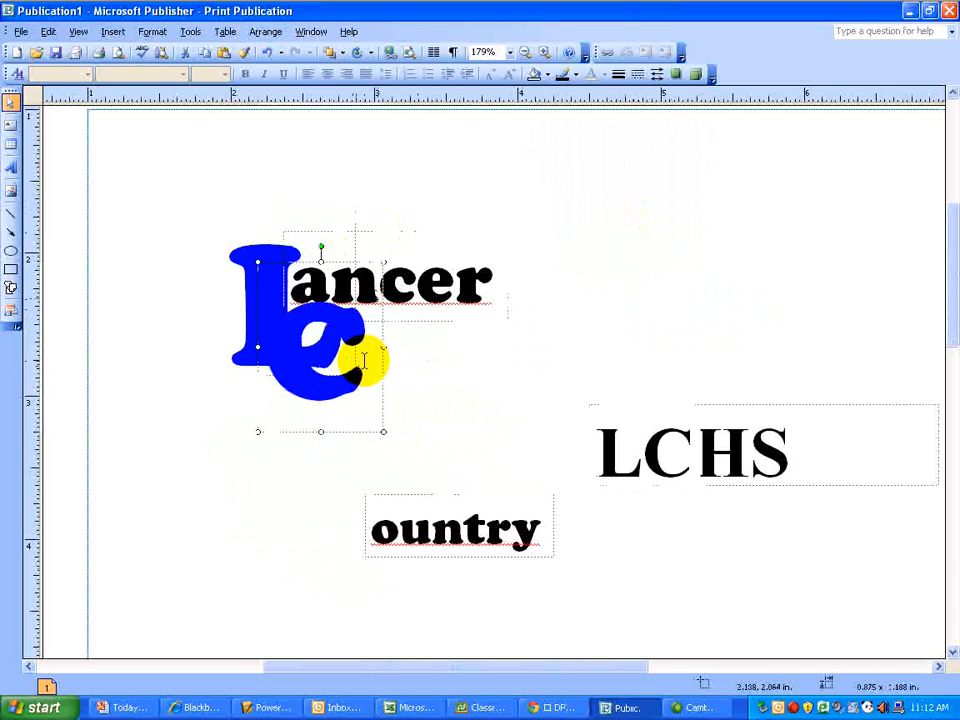
Step: Enlarge the letter C to 100 pt and resize its text box to about 1.12 x 1.44 in
double_click(364, 360)
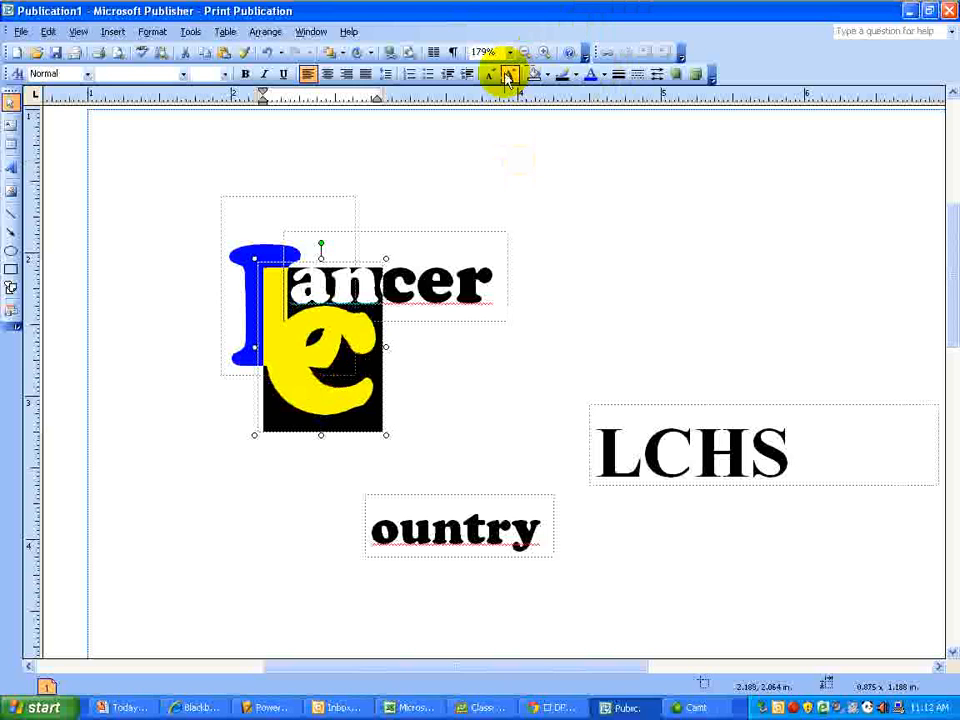
click(432, 432)
click(369, 418)
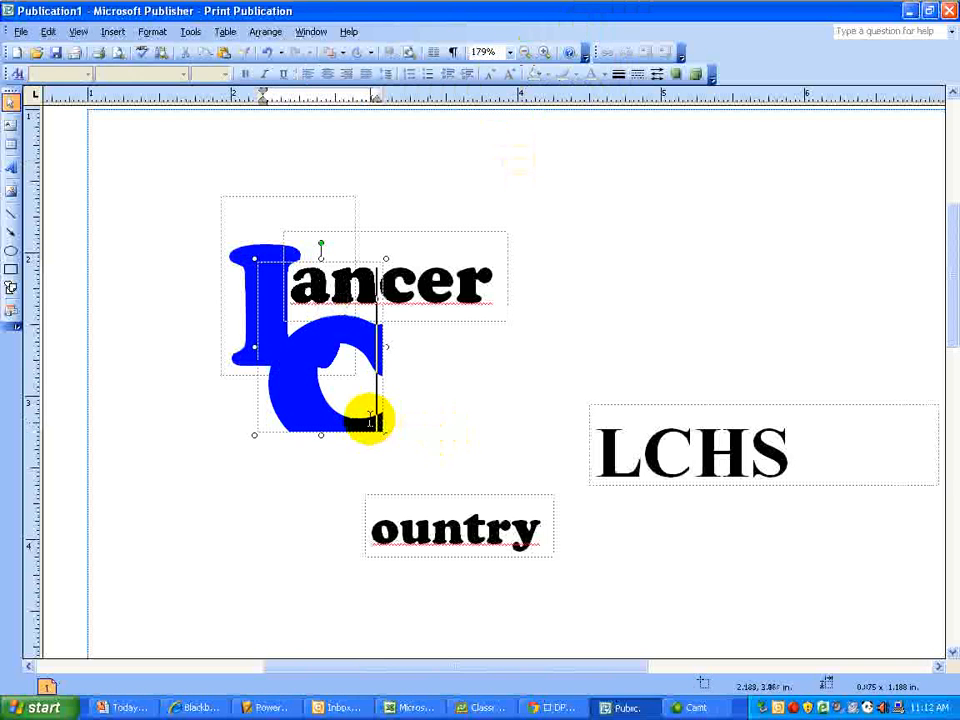
drag(386, 433, 424, 472)
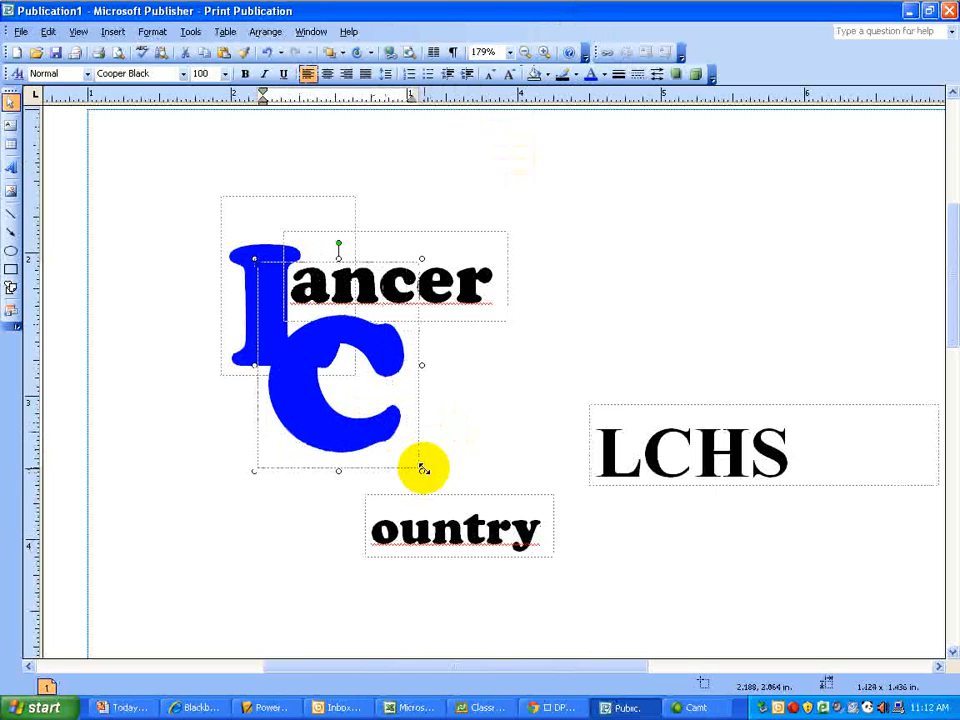
Step: Move the enlarged C text box right and slightly up so the letter sits just beside the L's foot, beneath "ancer"
click(398, 470)
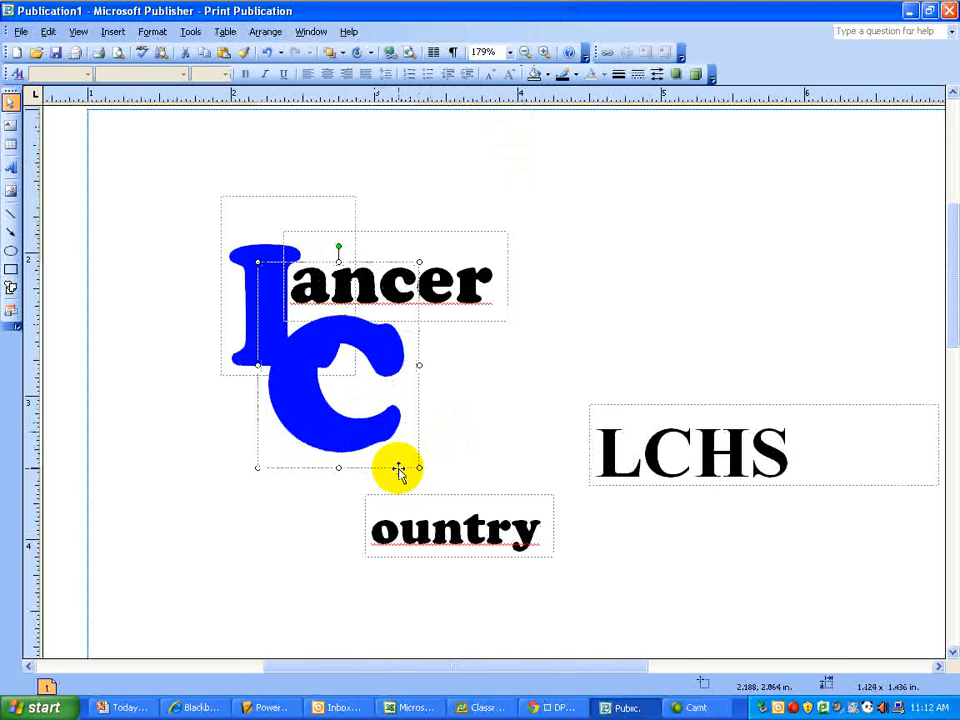
key(Up)
key(Up)
key(Up)
key(Up)
key(Up)
key(Right)
key(Right)
key(Right)
key(Right)
key(Right)
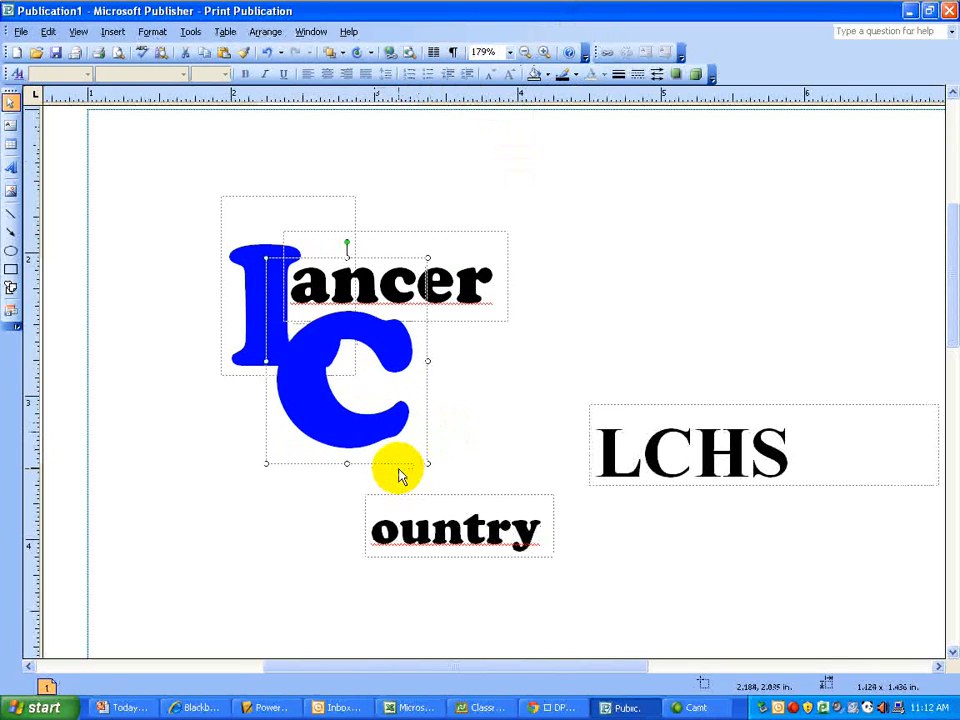
key(Right)
key(Right)
key(Right)
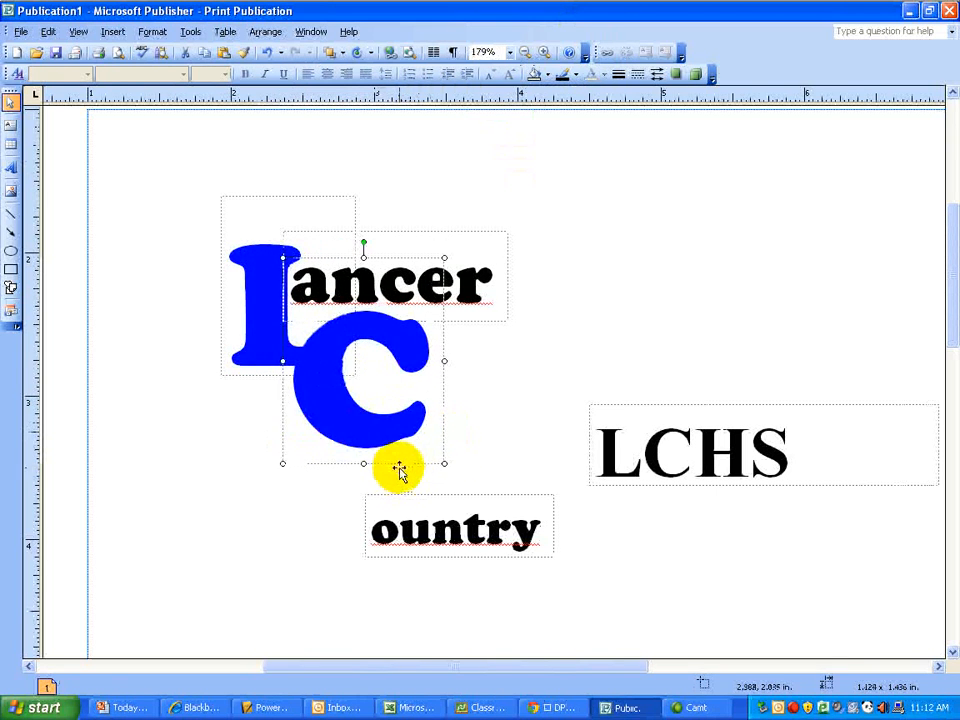
drag(444, 446, 496, 450)
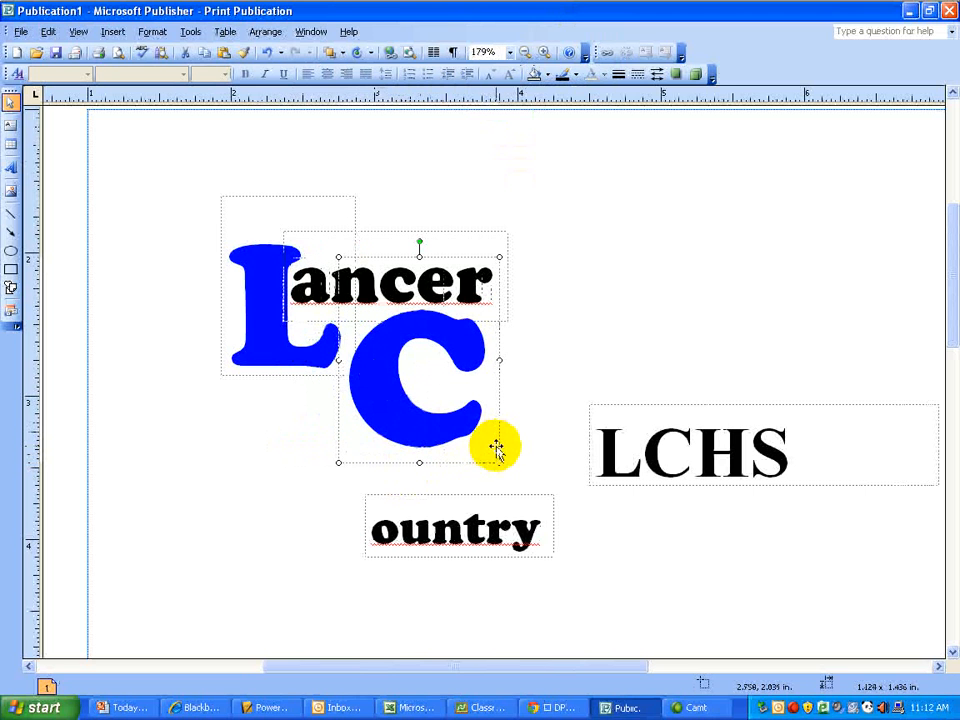
key(Left)
key(Left)
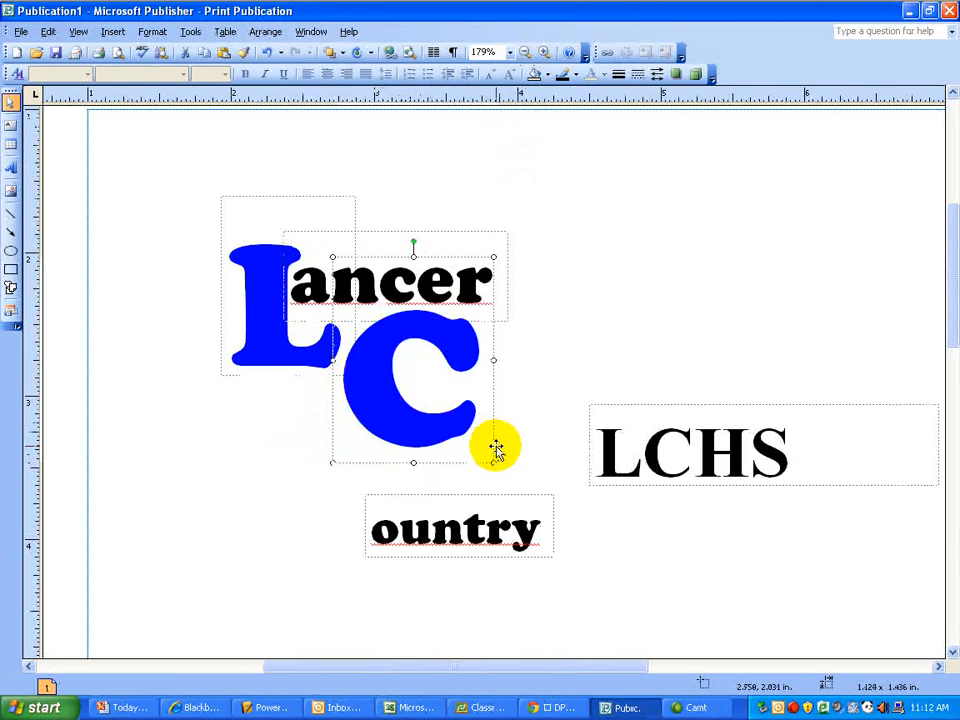
Step: Place the "ountry" text box against the C at about 3.58, 2.65 in and move the LCHS box away to about 5.84, 4.09 in
click(474, 493)
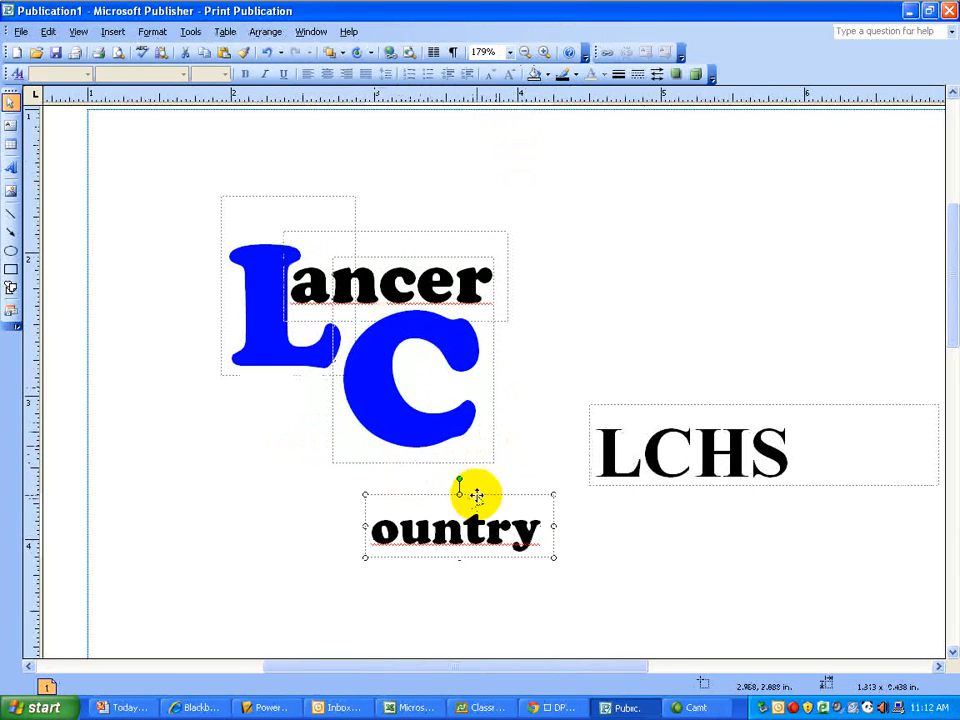
drag(476, 494, 568, 334)
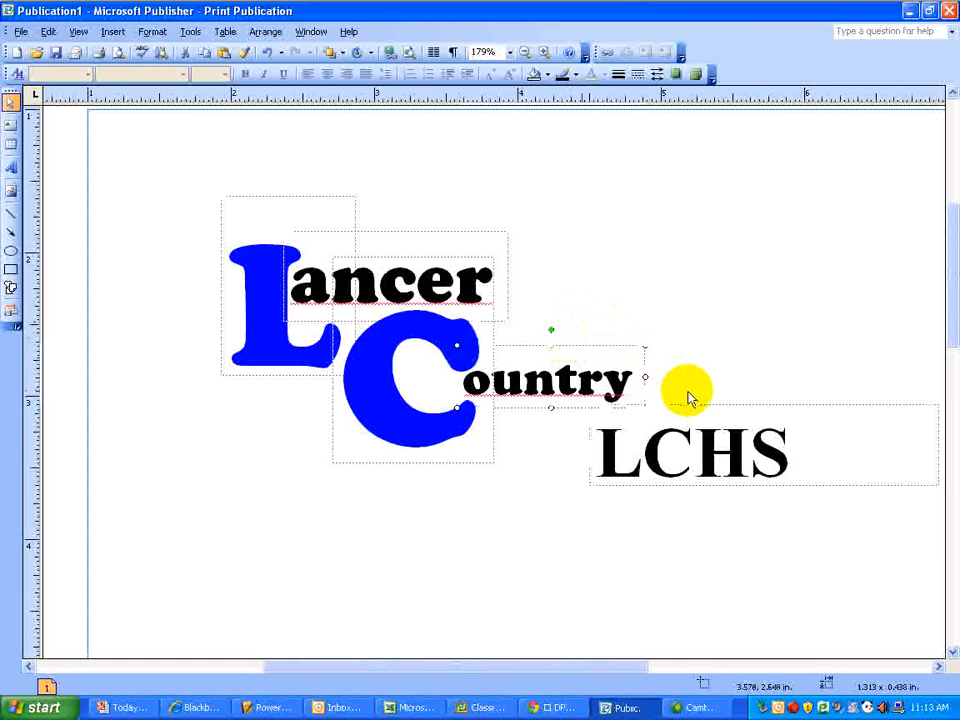
click(734, 401)
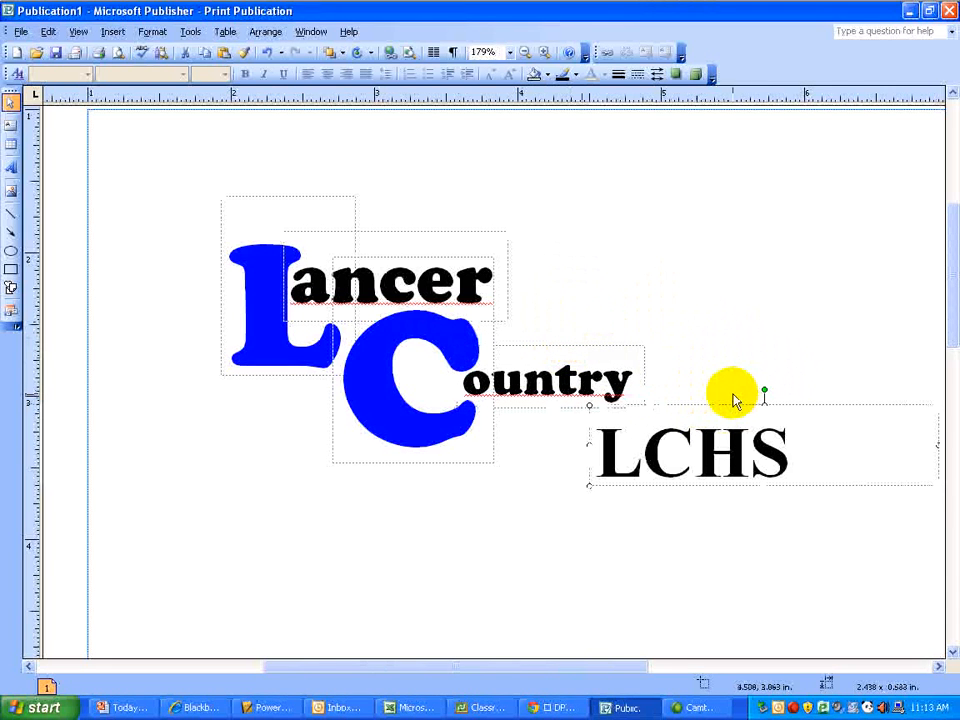
drag(726, 403, 919, 551)
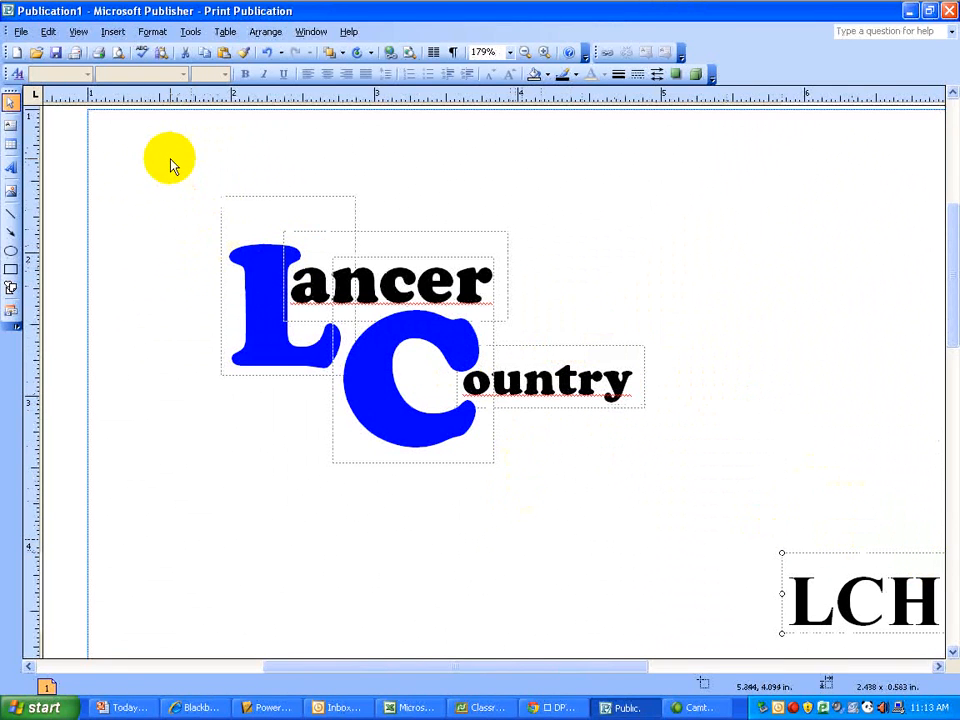
Step: Group the L, "ancer", C and "ountry" text boxes and move the group to the right across the page
drag(171, 159, 724, 488)
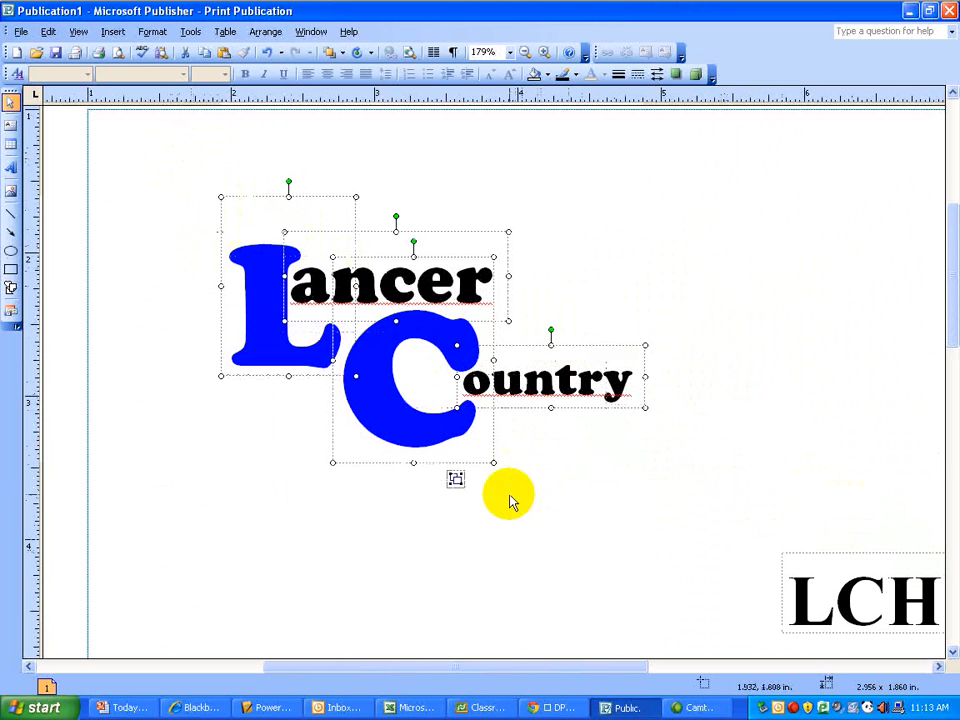
click(457, 482)
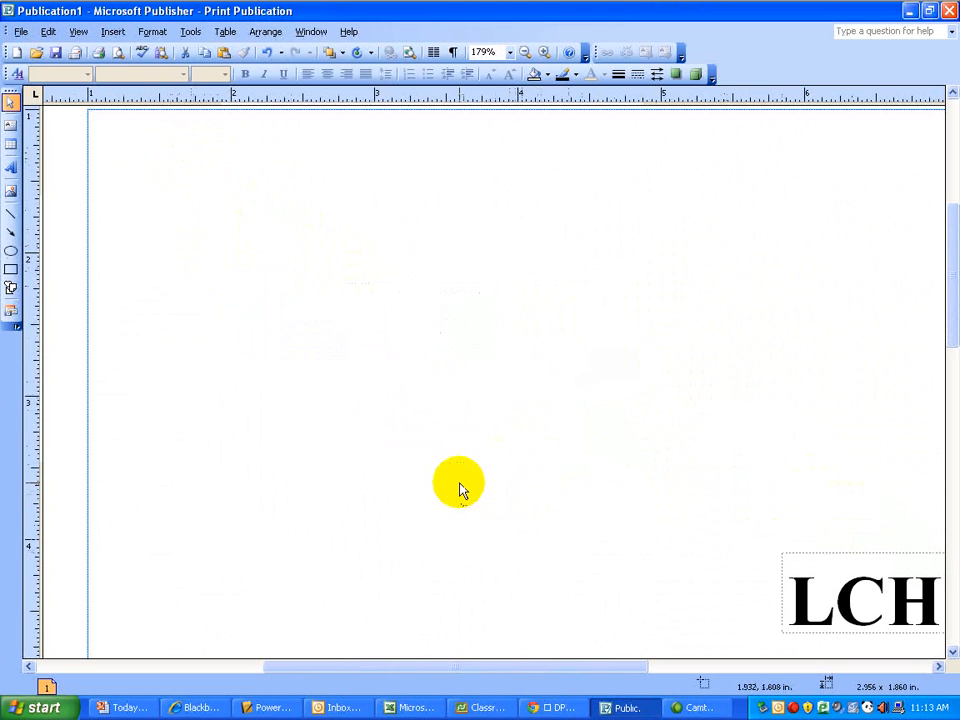
drag(482, 232, 750, 222)
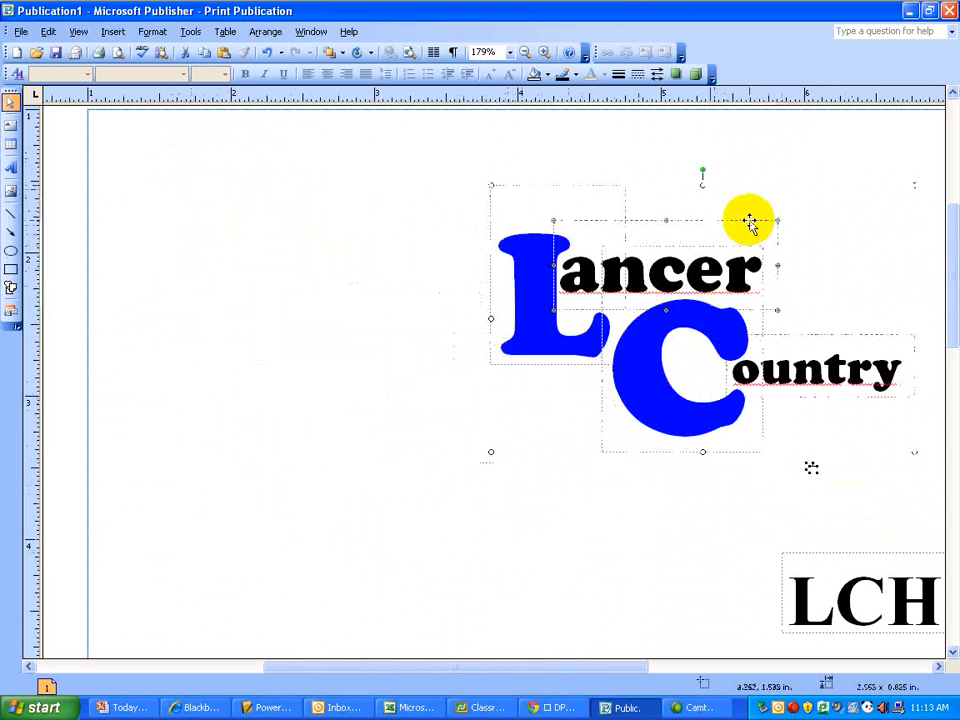
click(741, 223)
key(Left)
key(Left)
key(Left)
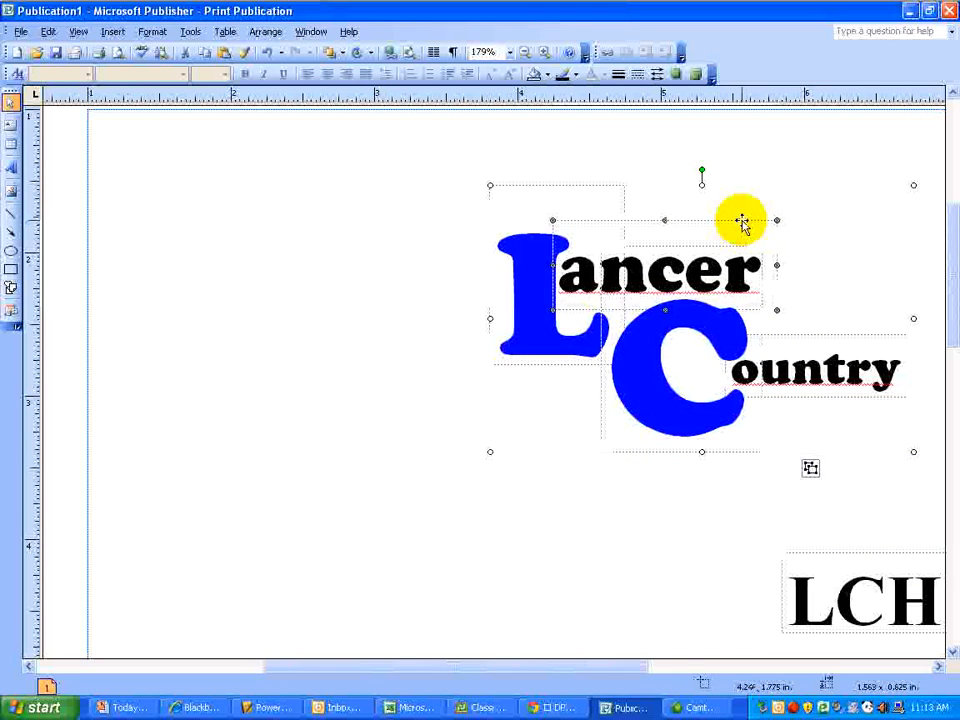
Step: Move the grouped Lancer Country logo back toward the page's left side, ungroup it and deselect everything
drag(741, 220, 474, 220)
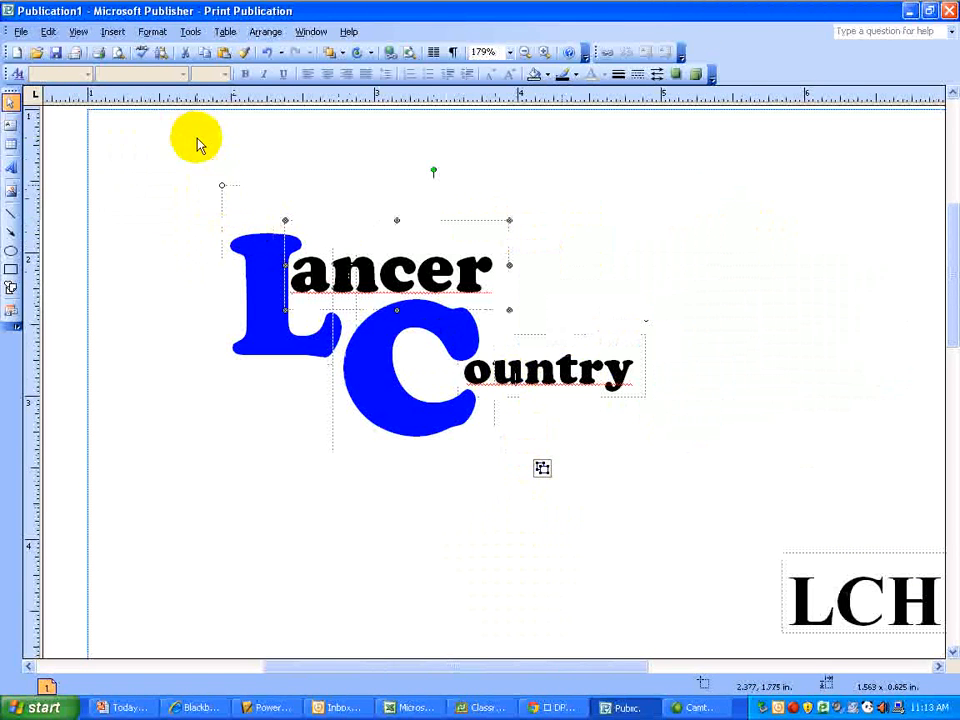
click(542, 472)
click(553, 525)
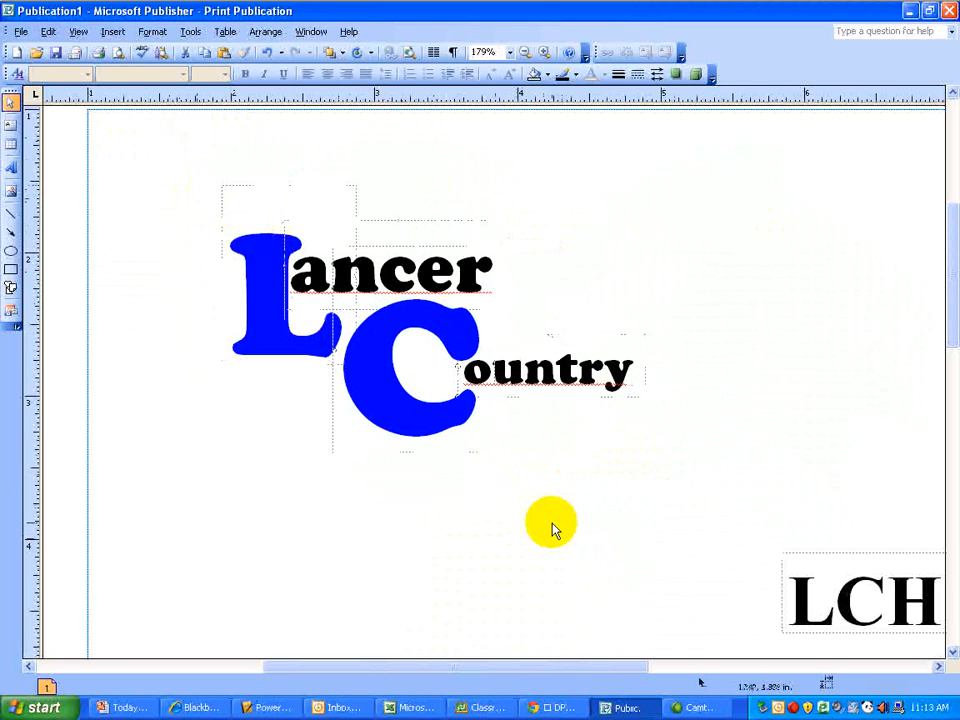